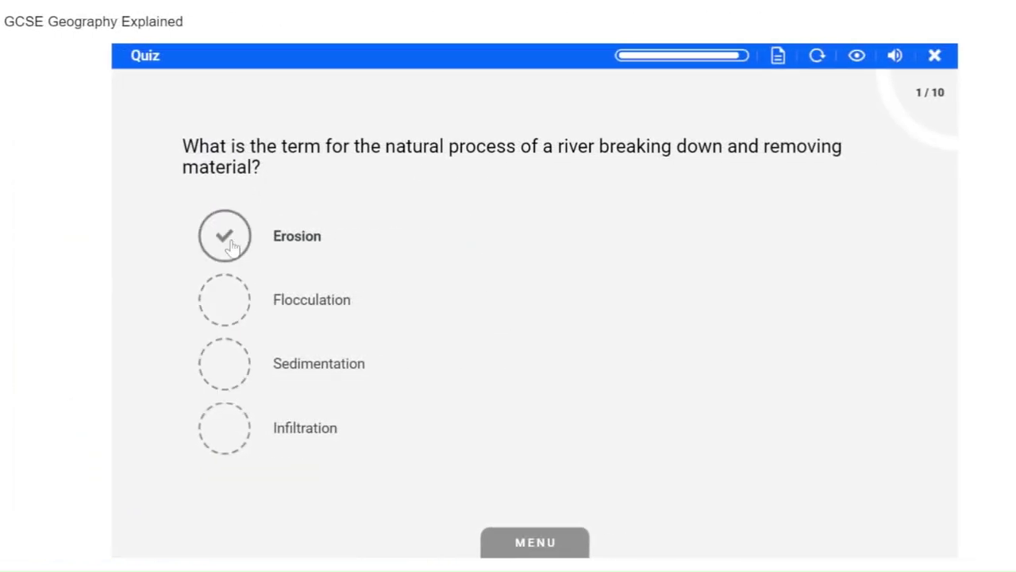
- Answer the first river quiz question with Erosion and continue to question 2
{"action": "left_click", "coordinate": [842, 486]}
{"action": "left_click", "coordinate": [842, 484]}
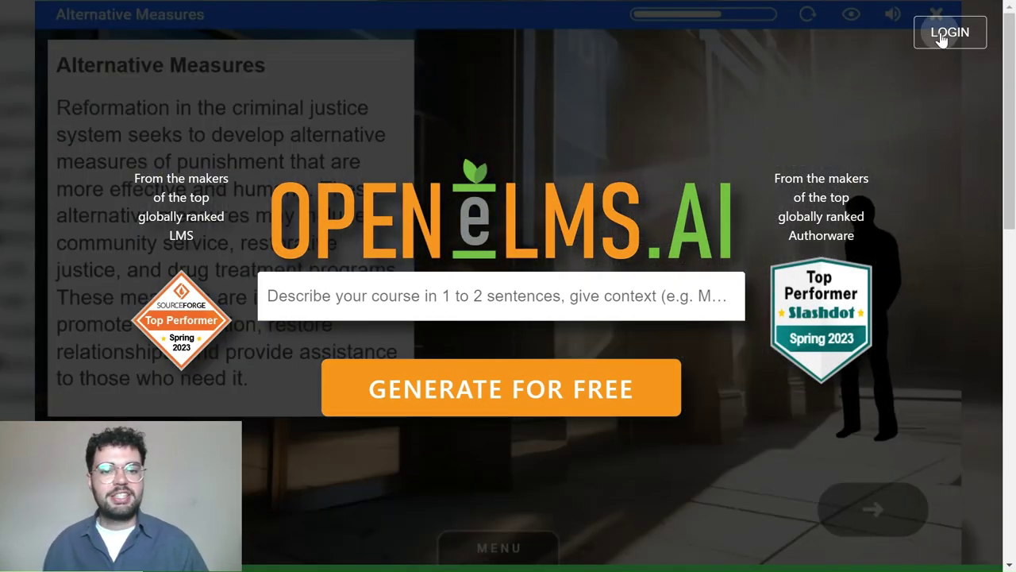
- Log in to the Open eLMS AI account from the homepage with the saved credentials
{"action": "left_click", "coordinate": [947, 35]}
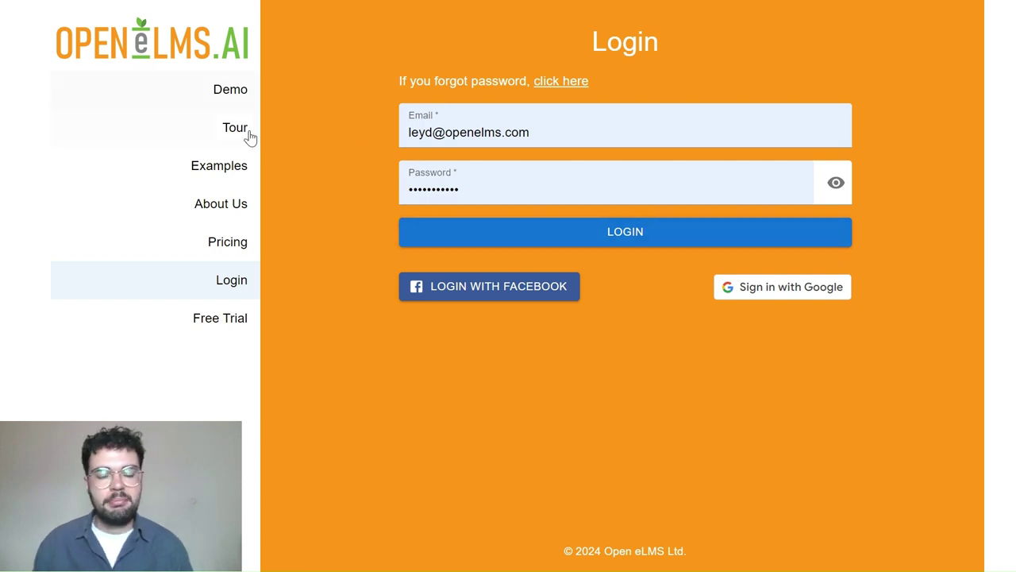
{"action": "left_click", "coordinate": [504, 234]}
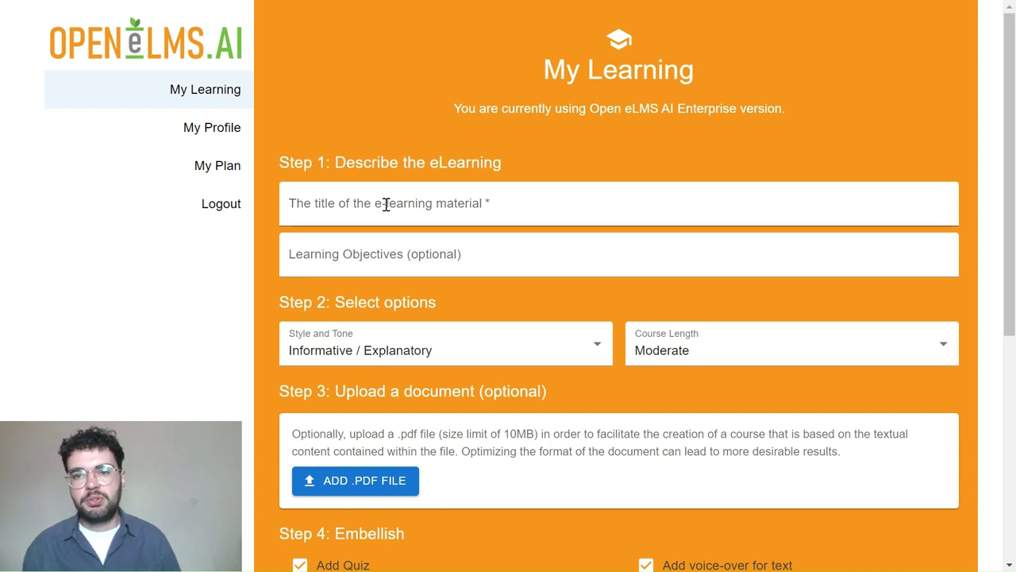
- Title the course 'GCSE Geography' and paste the learning objectives list, from Introduction to Physical Geography to a summary
{"action": "left_click", "coordinate": [386, 205]}
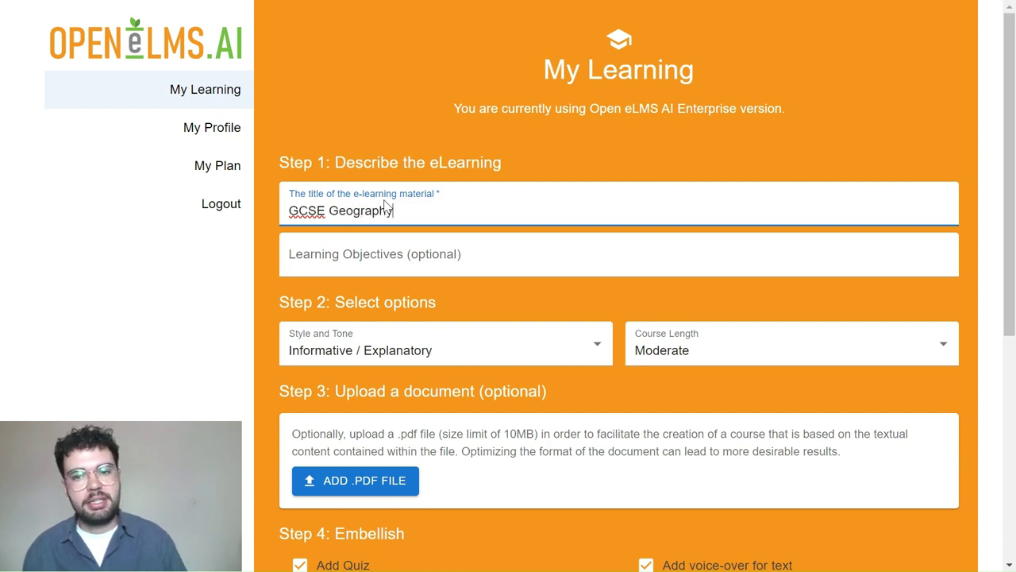
{"action": "left_click", "coordinate": [385, 256]}
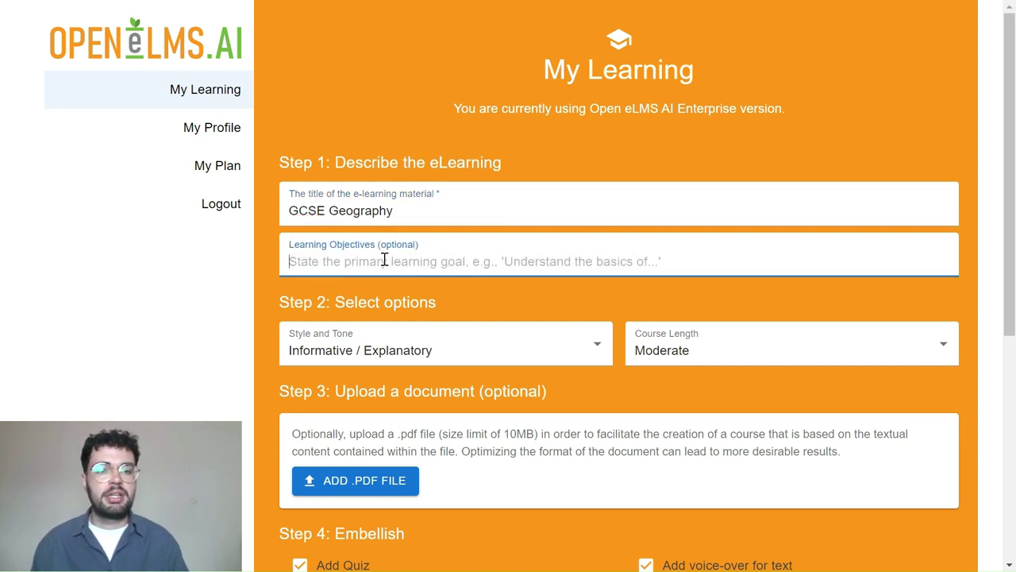
{"action": "type", "text": "Include: Introduction to Physical Geography Understanding the River Cycle The Stages of a River River Erosion Processes Types of River Erosion Human Impact on Rivers Erosion Management Strategies Include a case study Summary of what has be learned"}
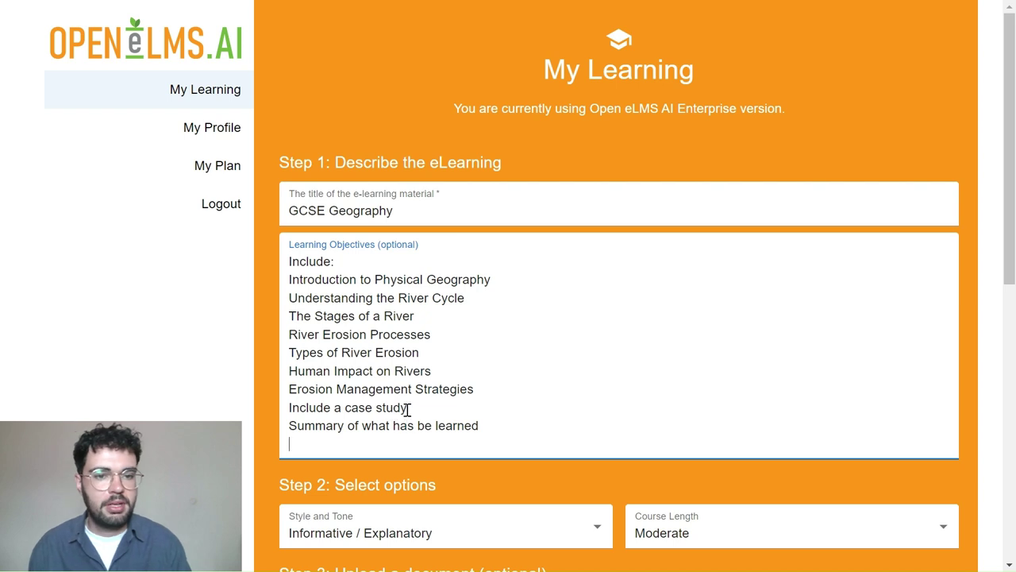
{"action": "left_click_drag", "start_coordinate": [1005, 258], "coordinate": [1000, 420]}
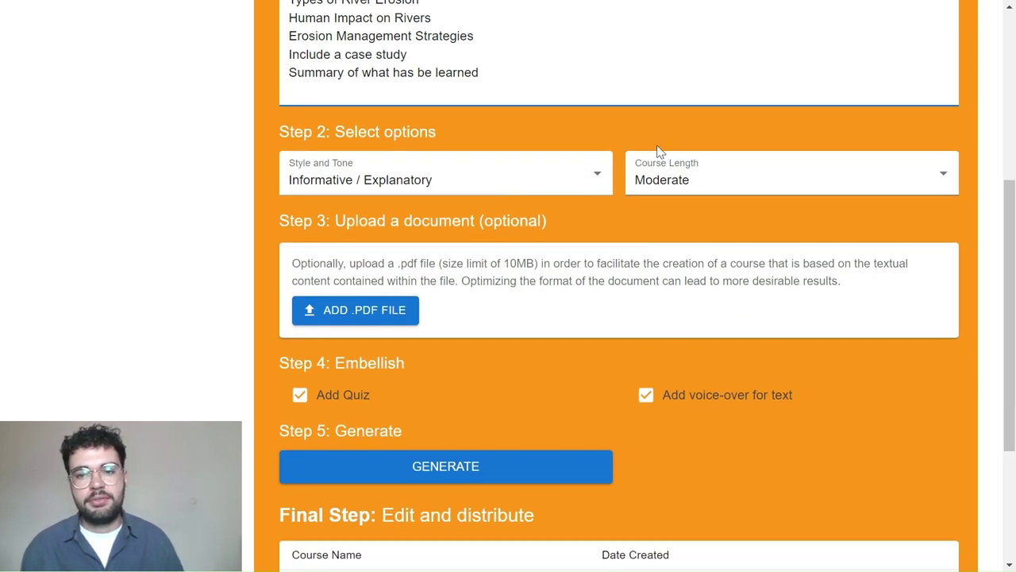
- Keep the tone Informative / Explanatory and set the course length to Comprehensive
{"action": "left_click", "coordinate": [424, 184]}
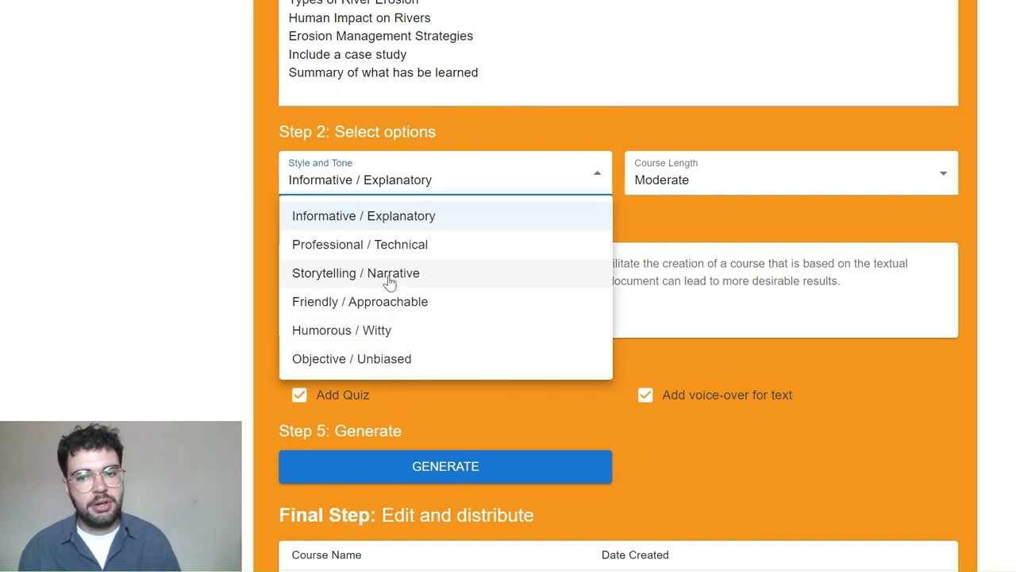
{"action": "left_click", "coordinate": [382, 216]}
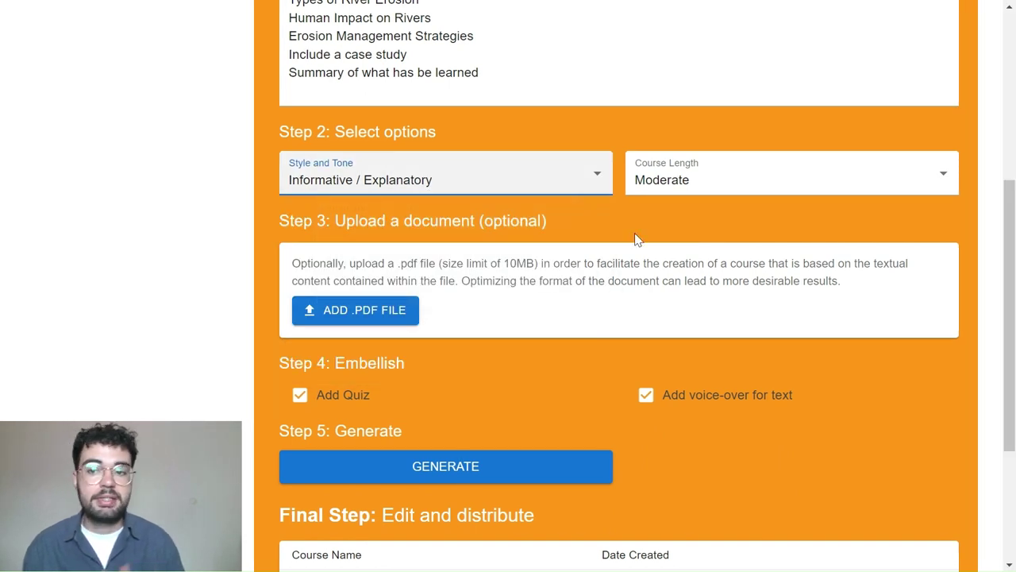
{"action": "left_click", "coordinate": [672, 179]}
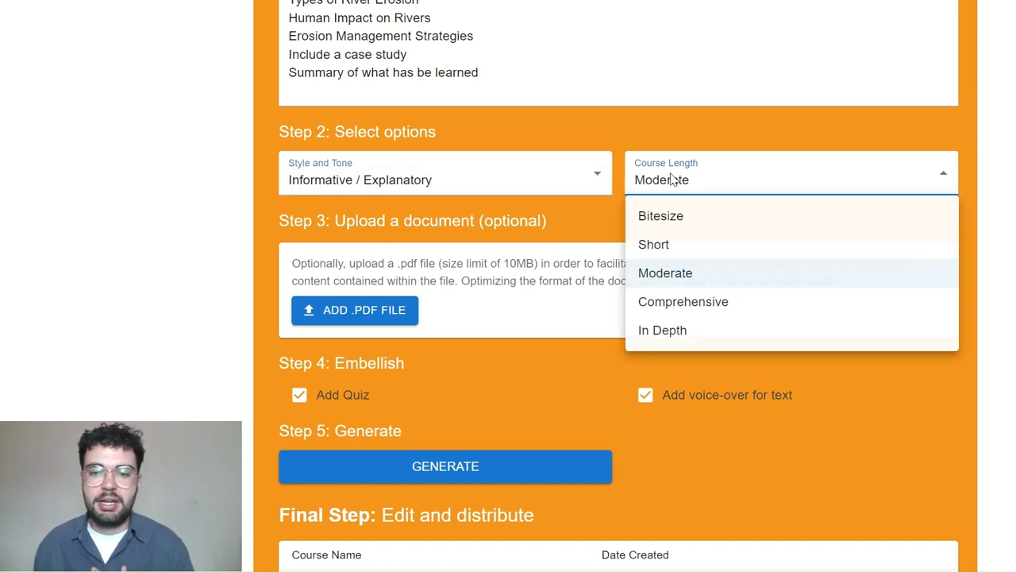
{"action": "left_click", "coordinate": [681, 306]}
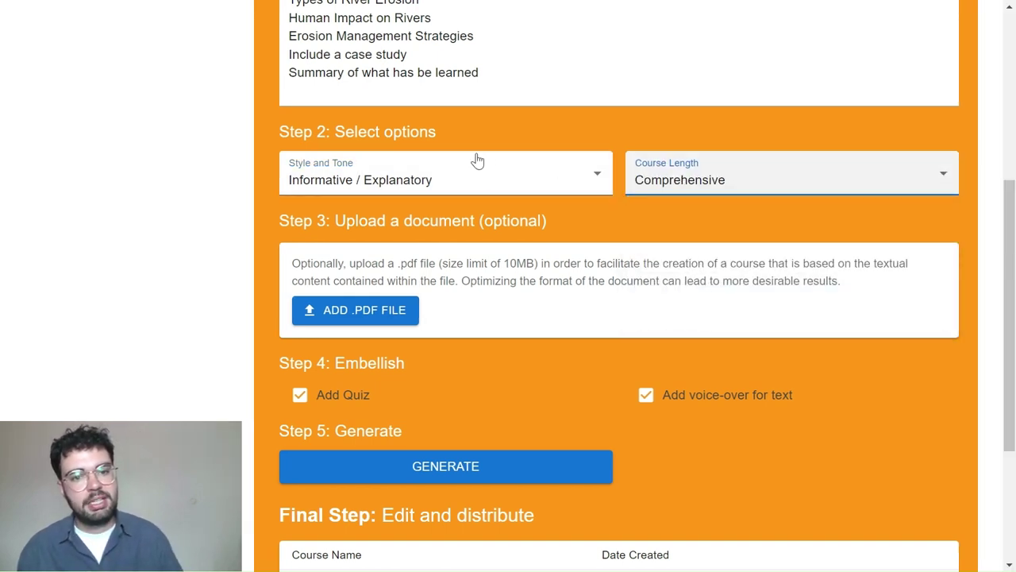
- Attach the GCSE Geography Curriculum PDF to the course
{"action": "left_click", "coordinate": [363, 312]}
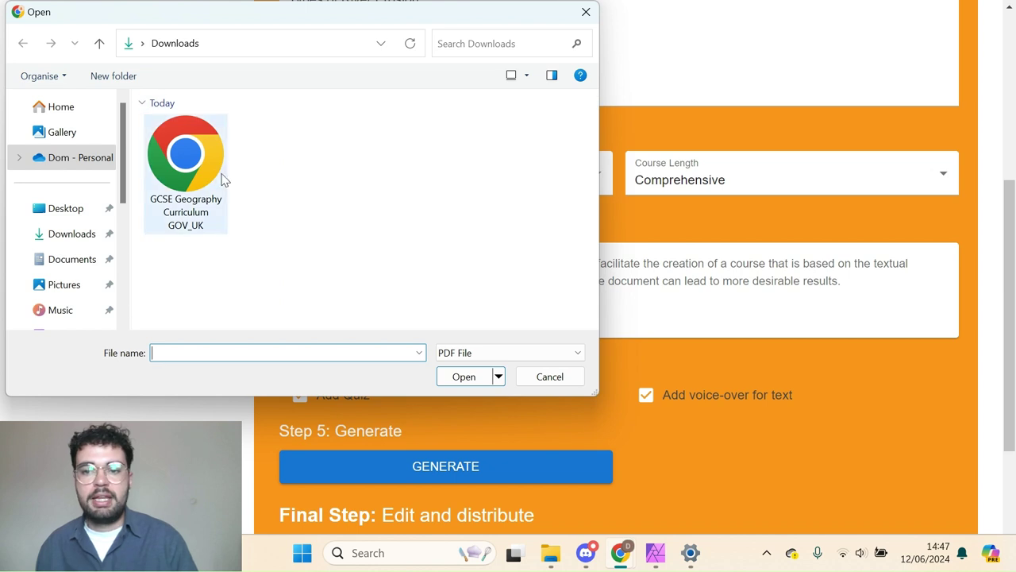
{"action": "left_click", "coordinate": [202, 184]}
{"action": "left_click", "coordinate": [454, 379]}
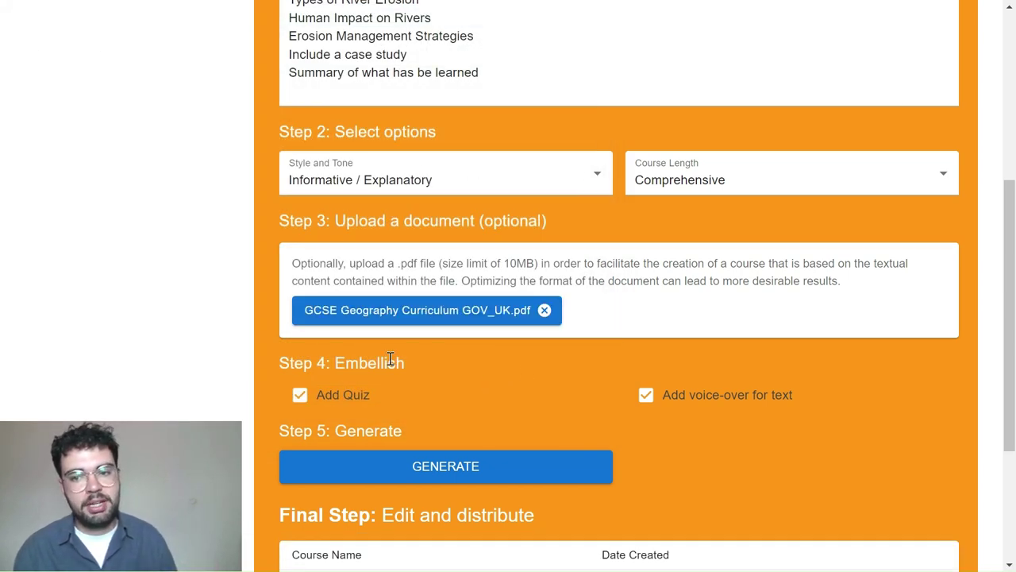
- Keep the quiz option enabled and generate the course
{"action": "scroll", "coordinate": [435, 346], "scroll_direction": "down", "scroll_amount": 1}
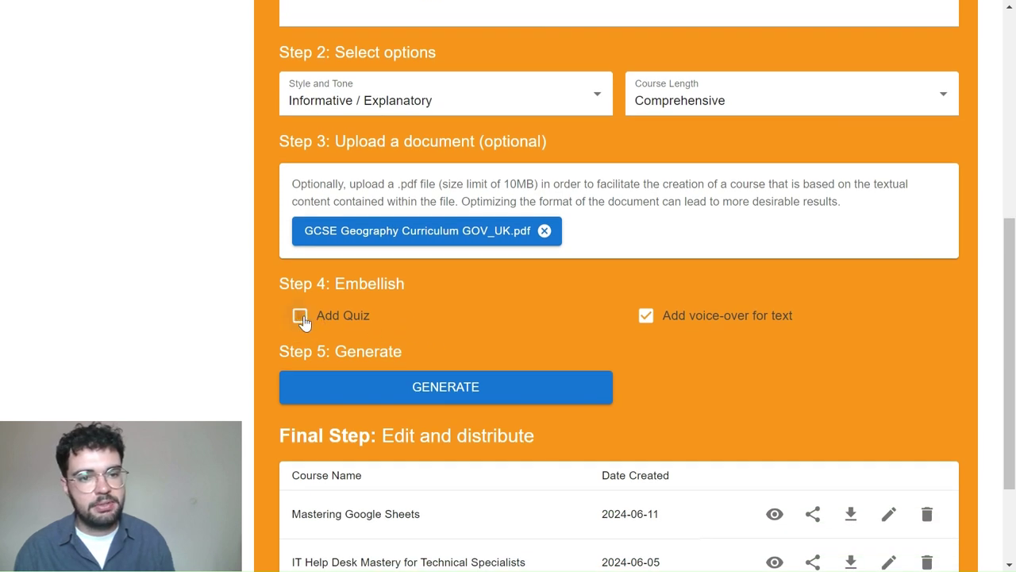
{"action": "left_click", "coordinate": [644, 324]}
{"action": "left_click", "coordinate": [645, 317]}
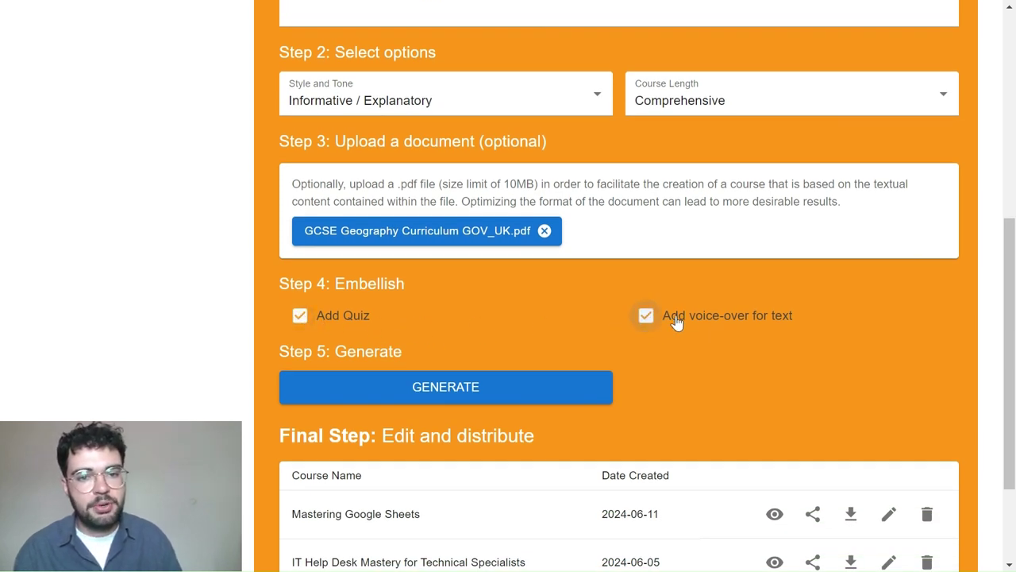
{"action": "left_click", "coordinate": [464, 389]}
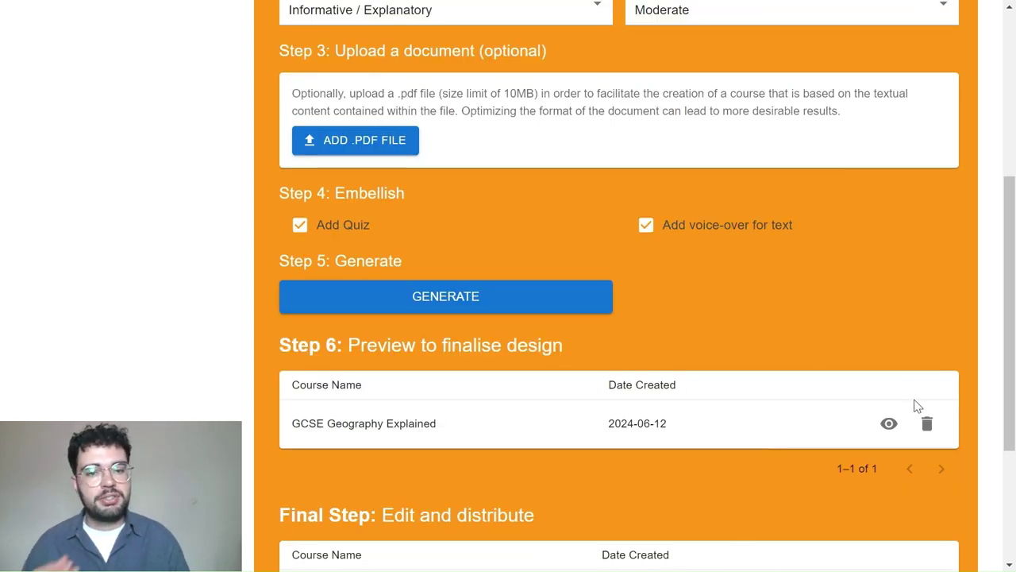
- Preview the GCSE Geography Explained draft from its row in the course list
{"action": "left_click", "coordinate": [889, 424]}
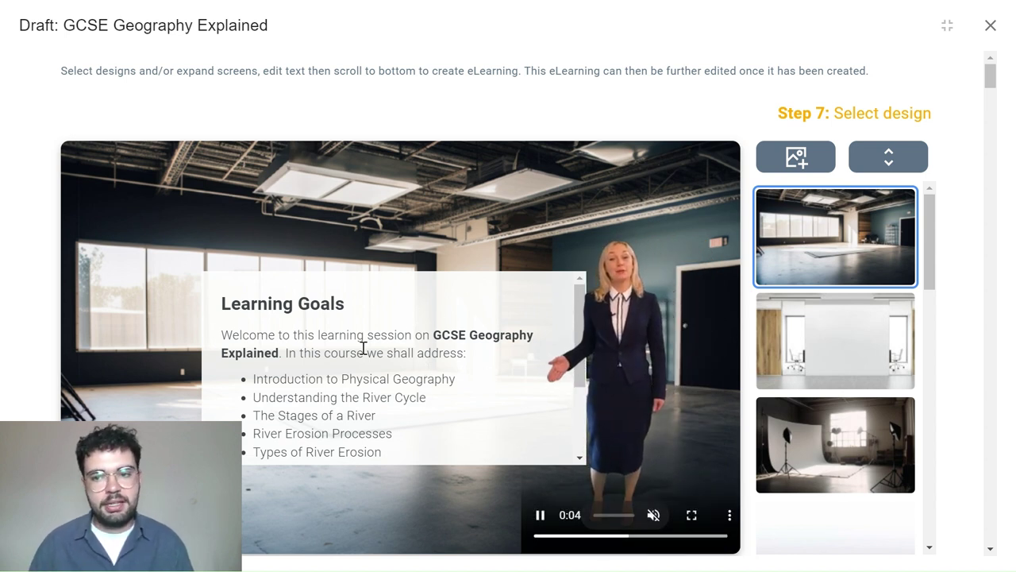
- Try the bright office background, then switch the welcome screen to the studio backdrop design
{"action": "scroll", "coordinate": [485, 351], "scroll_direction": "down", "scroll_amount": 3}
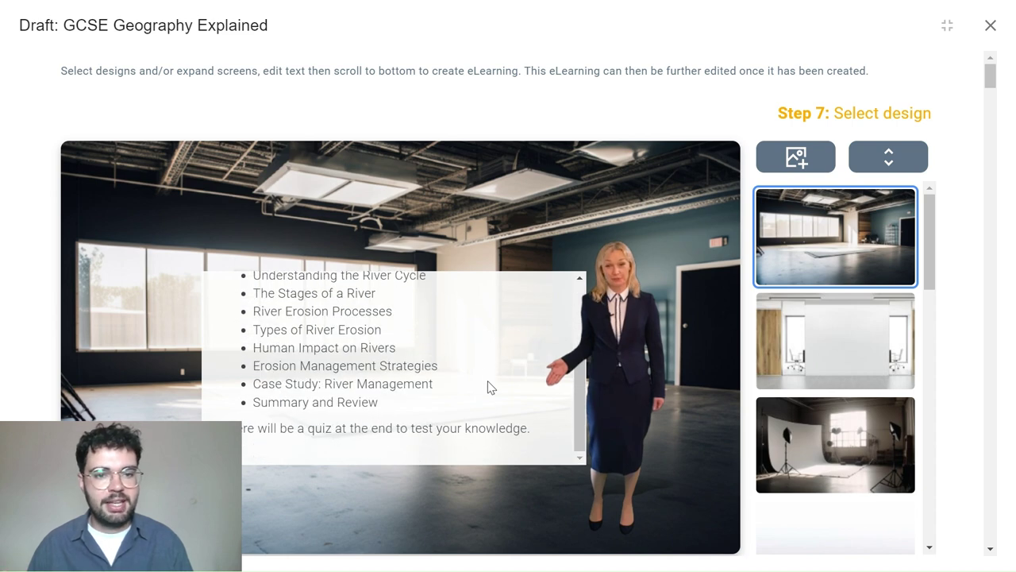
{"action": "scroll", "coordinate": [508, 380], "scroll_direction": "up", "scroll_amount": 3}
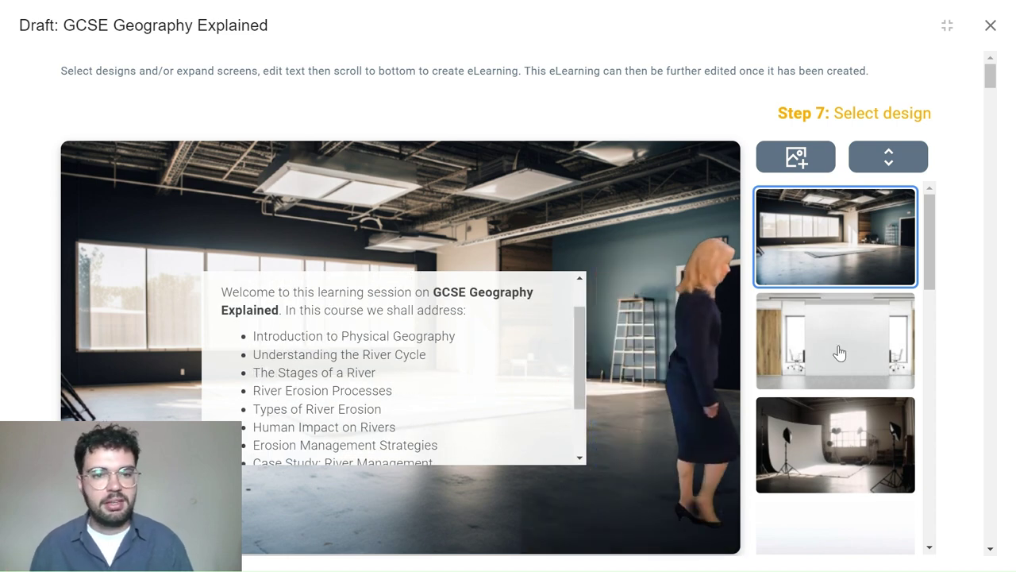
{"action": "scroll", "coordinate": [839, 351], "scroll_direction": "down", "scroll_amount": 2}
{"action": "scroll", "coordinate": [839, 352], "scroll_direction": "down", "scroll_amount": 5}
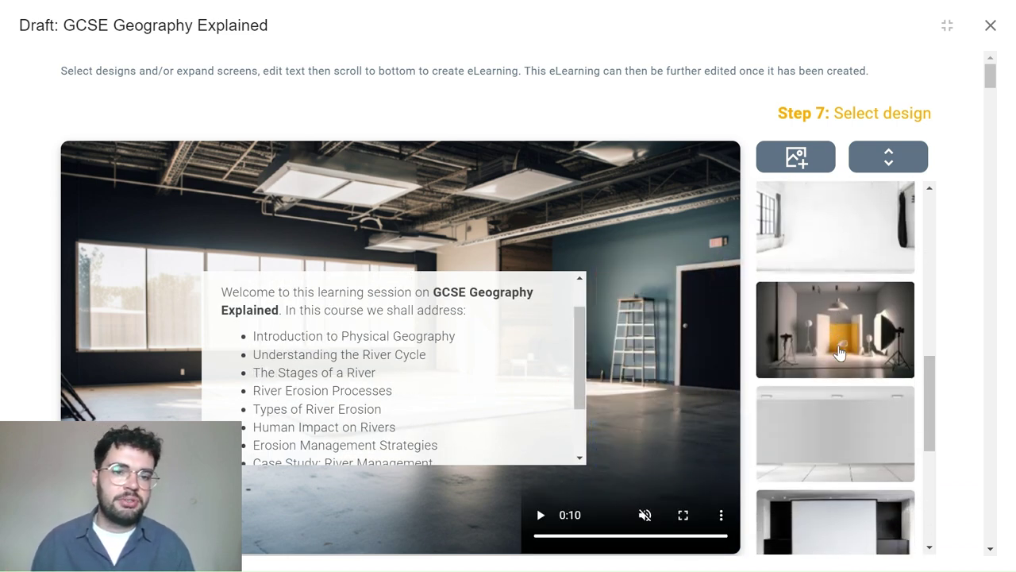
{"action": "scroll", "coordinate": [838, 349], "scroll_direction": "up", "scroll_amount": 8}
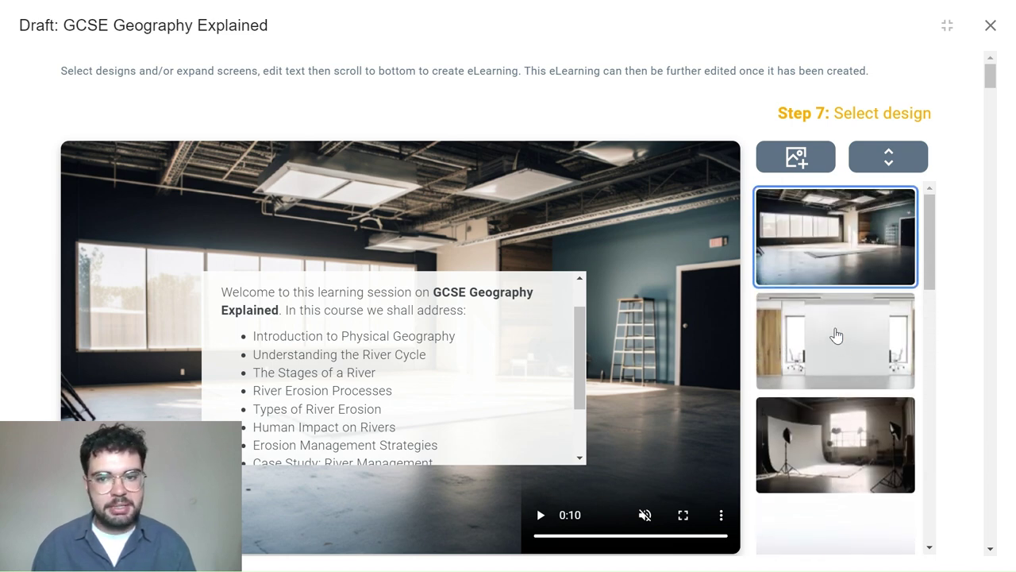
{"action": "left_click", "coordinate": [835, 333]}
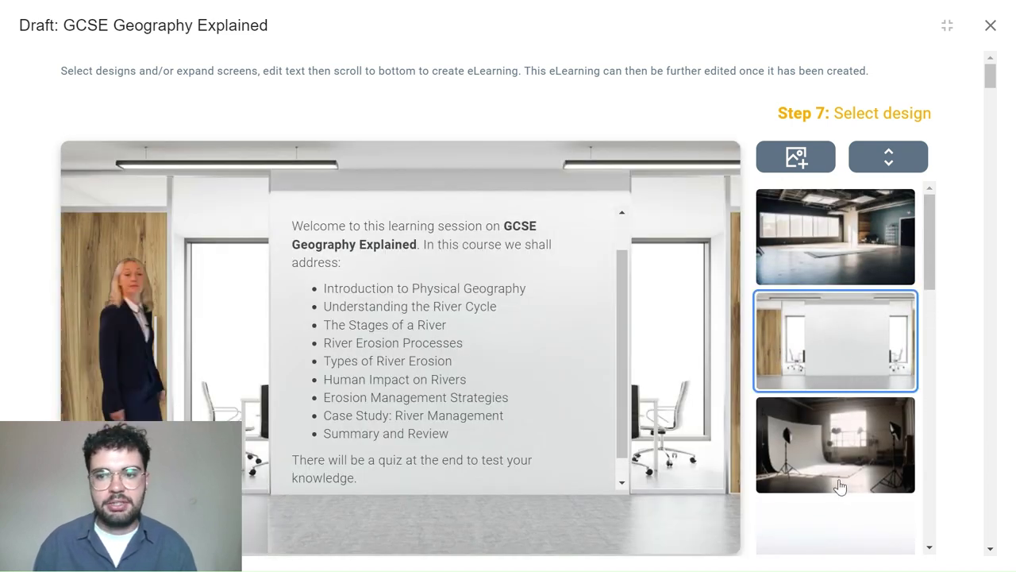
{"action": "left_click", "coordinate": [840, 486]}
{"action": "scroll", "coordinate": [821, 415], "scroll_direction": "down", "scroll_amount": 5}
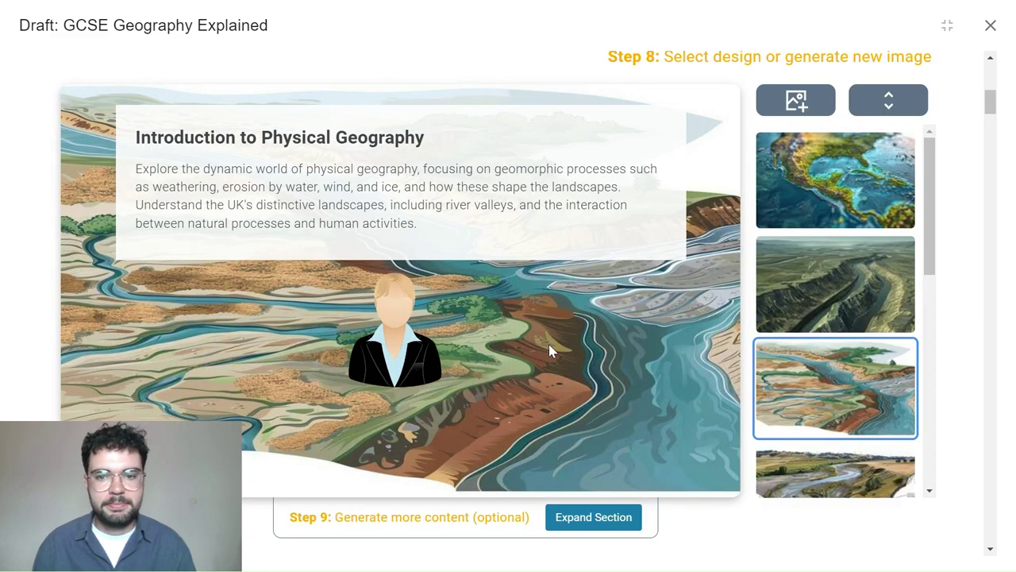
- Expand the Understanding the River Cycle section to generate more detailed content
{"action": "scroll", "coordinate": [549, 346], "scroll_direction": "down", "scroll_amount": 9}
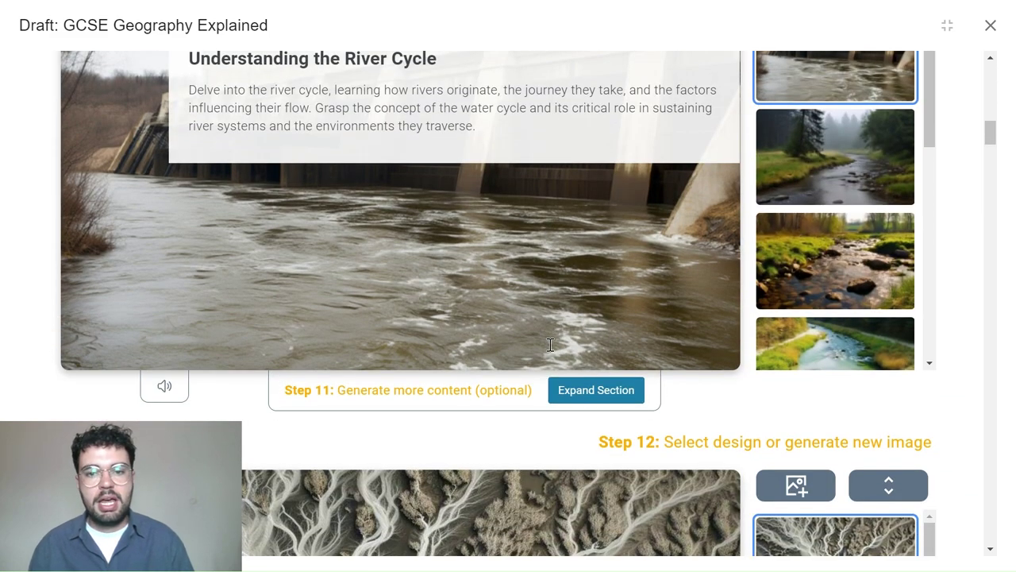
{"action": "scroll", "coordinate": [550, 346], "scroll_direction": "down", "scroll_amount": 1}
{"action": "left_click", "coordinate": [602, 311]}
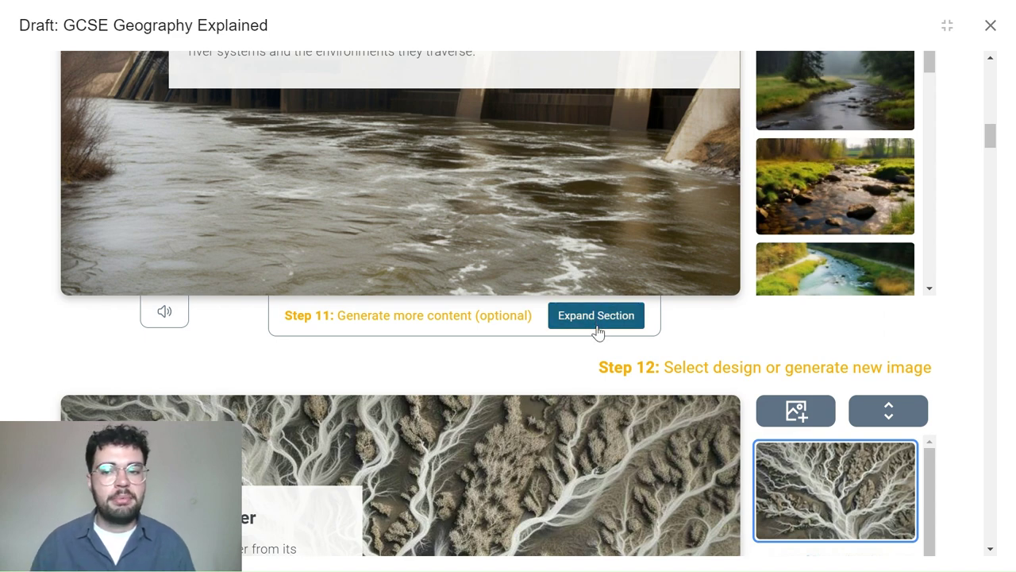
{"action": "scroll", "coordinate": [601, 331], "scroll_direction": "up", "scroll_amount": 3}
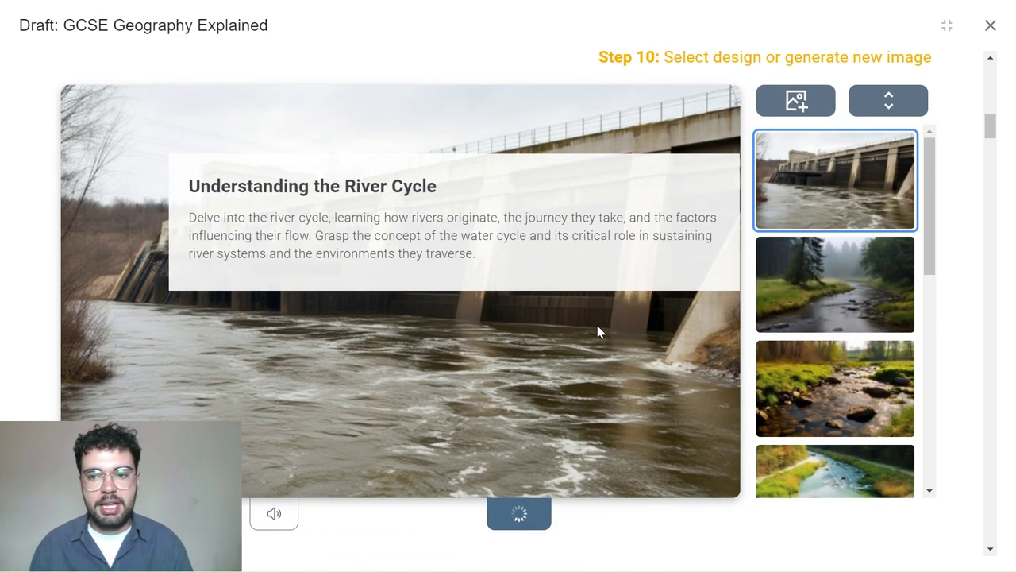
{"action": "scroll", "coordinate": [546, 267], "scroll_direction": "down", "scroll_amount": 1}
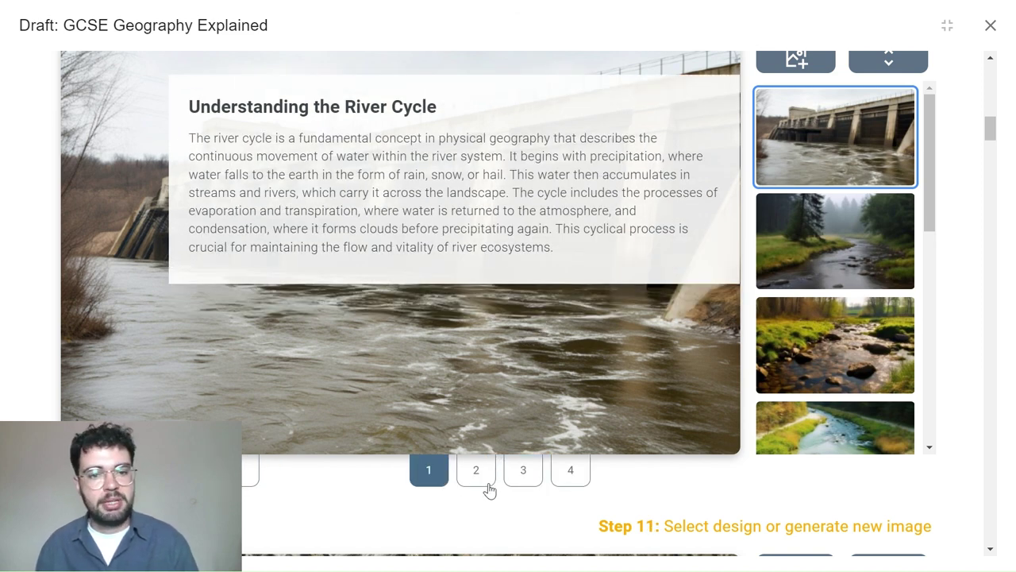
- Review River Cycle pages 2, 3 and 4, ending on the human impact text
{"action": "left_click", "coordinate": [487, 480]}
{"action": "left_click", "coordinate": [536, 477]}
{"action": "left_click", "coordinate": [572, 474]}
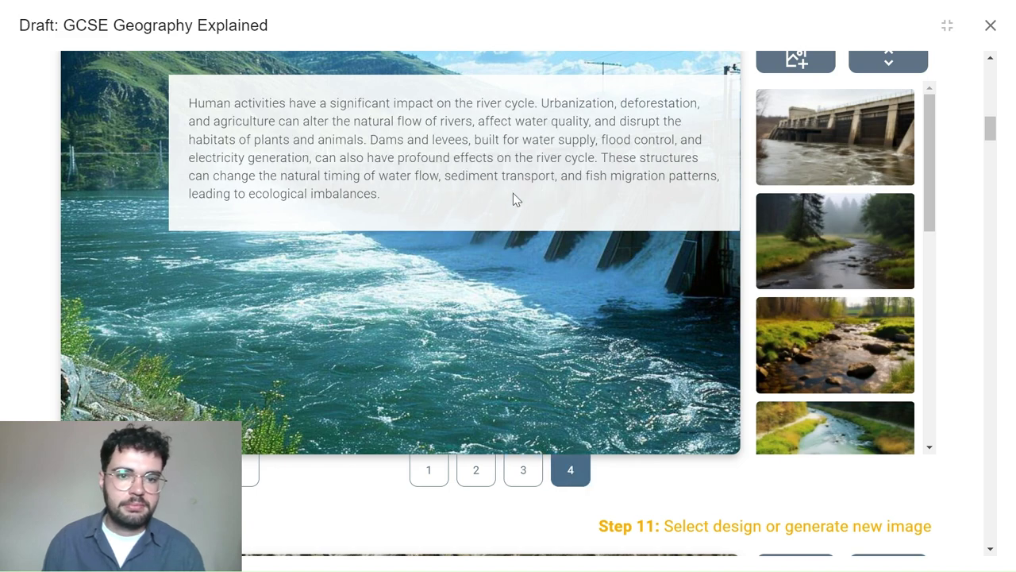
{"action": "scroll", "coordinate": [532, 453], "scroll_direction": "down", "scroll_amount": 15}
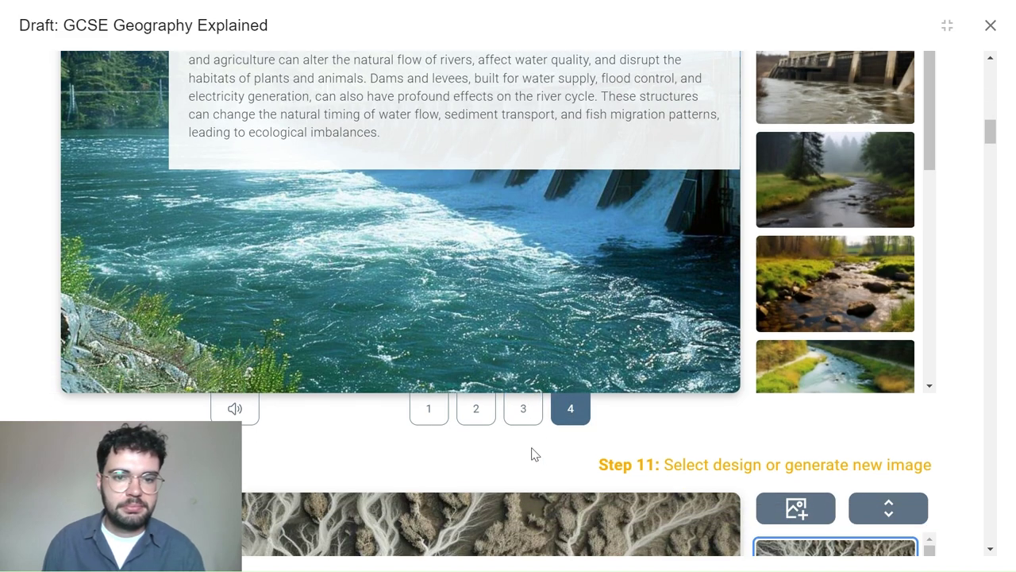
{"action": "scroll", "coordinate": [532, 452], "scroll_direction": "down", "scroll_amount": 8}
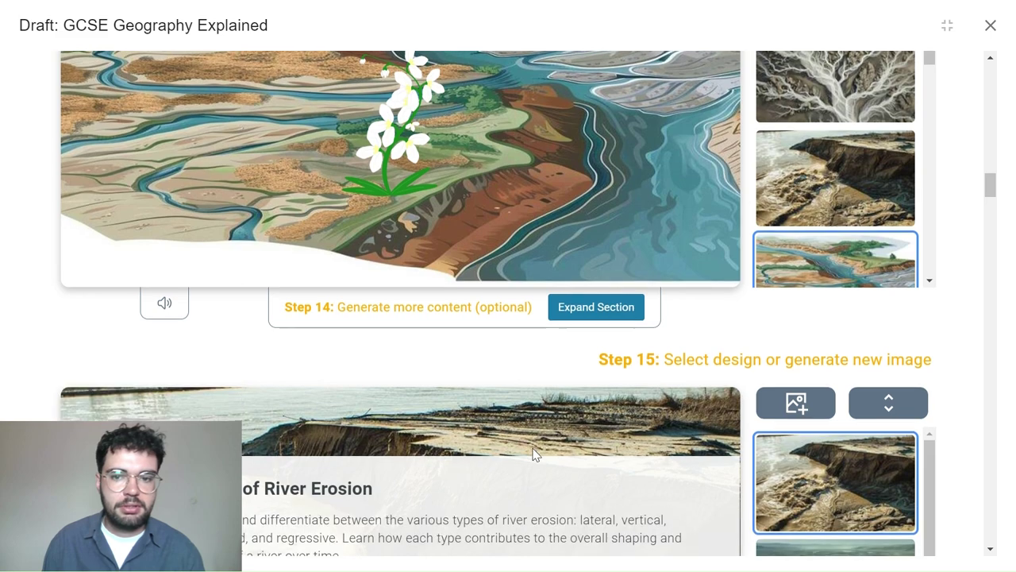
- Scroll through the generated quiz questions and create the eLearning from the draft
{"action": "scroll", "coordinate": [568, 302], "scroll_direction": "down", "scroll_amount": 15}
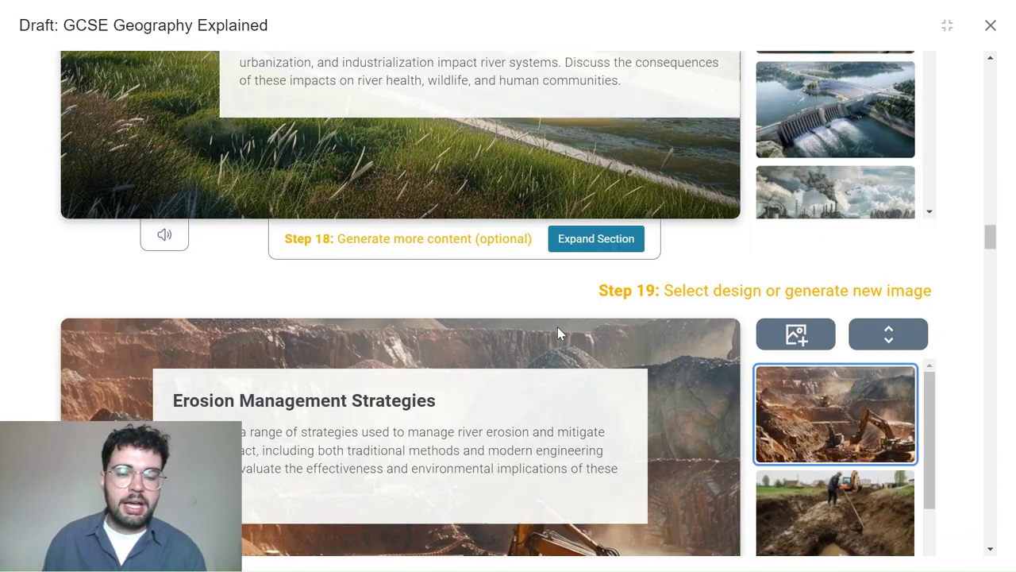
{"action": "scroll", "coordinate": [709, 522], "scroll_direction": "down", "scroll_amount": 20}
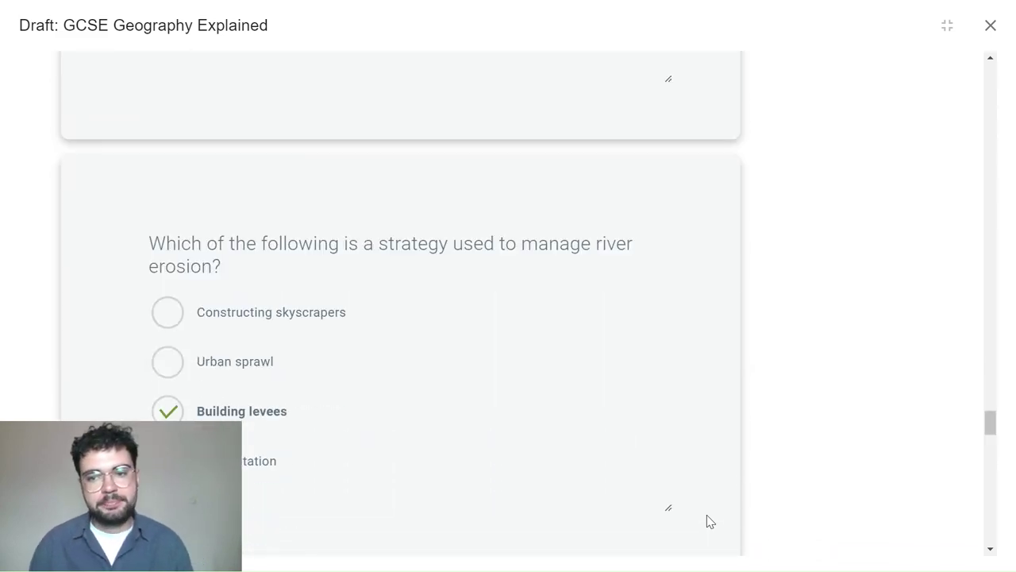
{"action": "scroll", "coordinate": [709, 522], "scroll_direction": "down", "scroll_amount": 20}
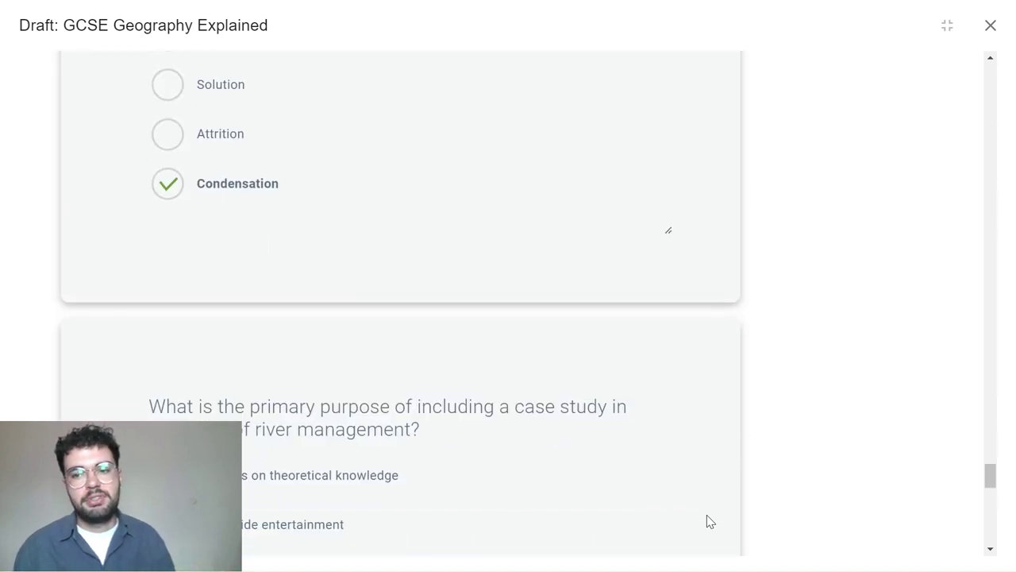
{"action": "scroll", "coordinate": [709, 522], "scroll_direction": "down", "scroll_amount": 1}
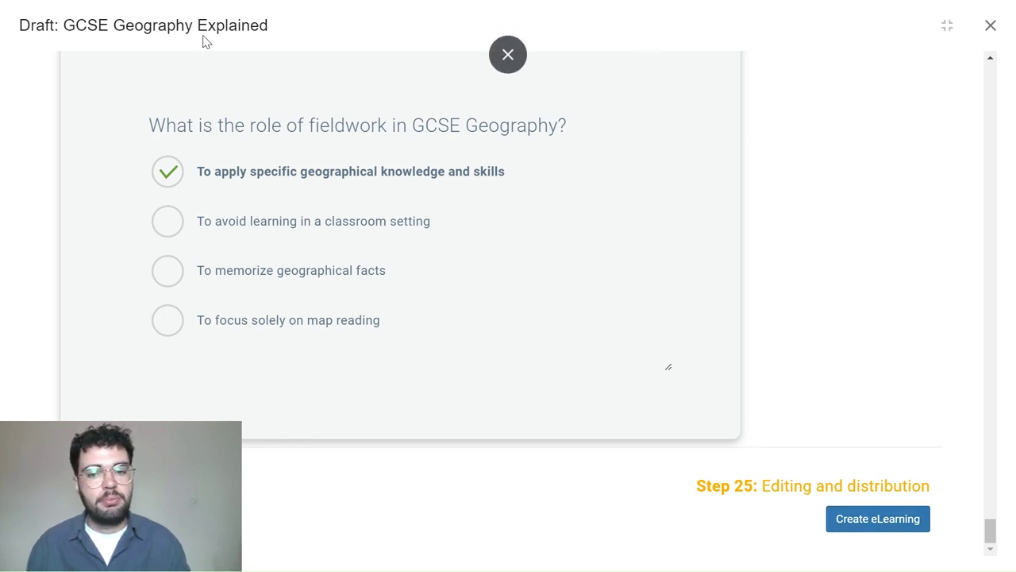
{"action": "left_click", "coordinate": [855, 520]}
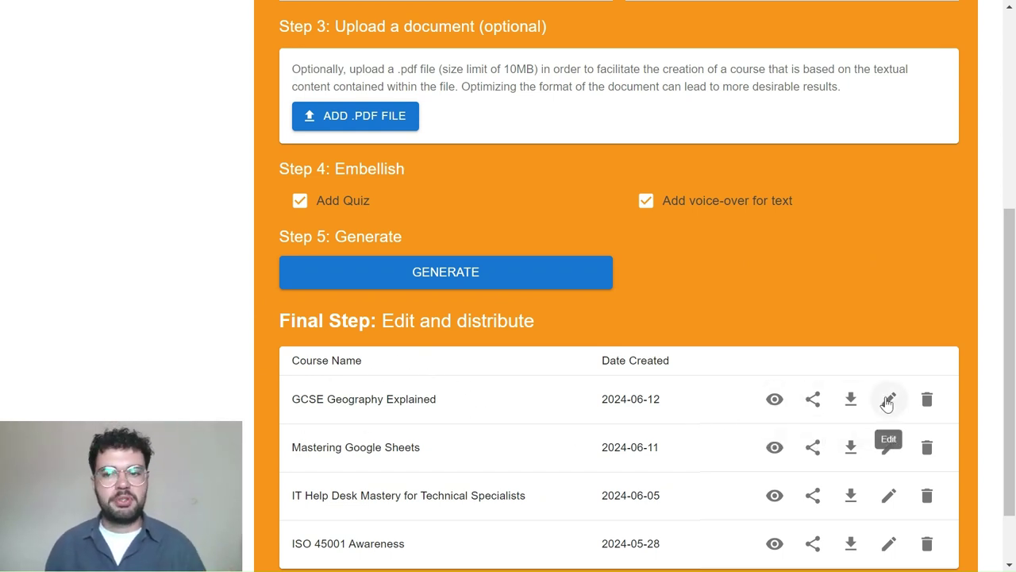
- Edit the GCSE Geography Explained course from the Edit and distribute list
{"action": "left_click", "coordinate": [887, 401]}
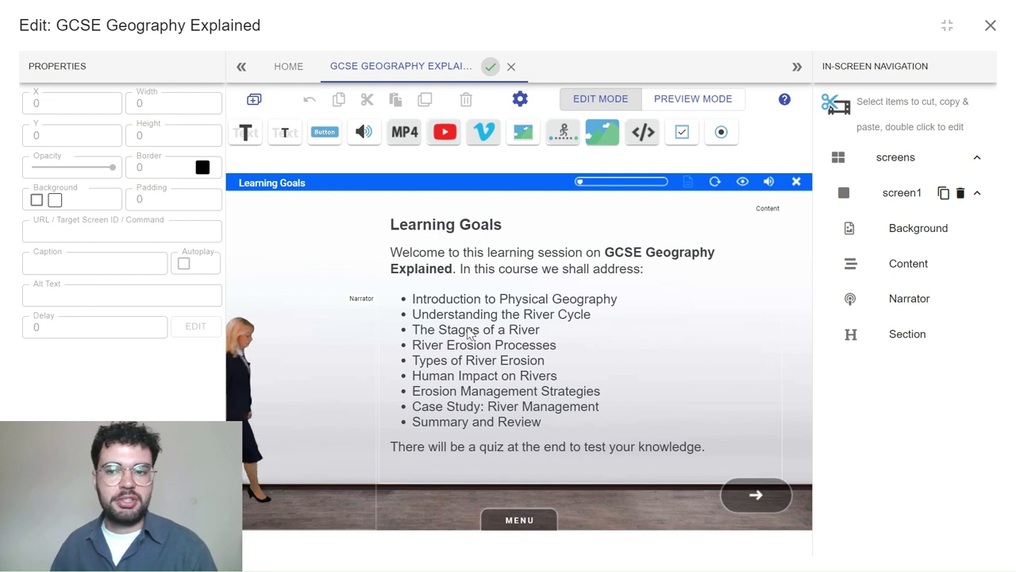
- Shift the narrator slightly right, mute the narration, and advance to Introduction to Physical Geography
{"action": "left_click", "coordinate": [461, 299]}
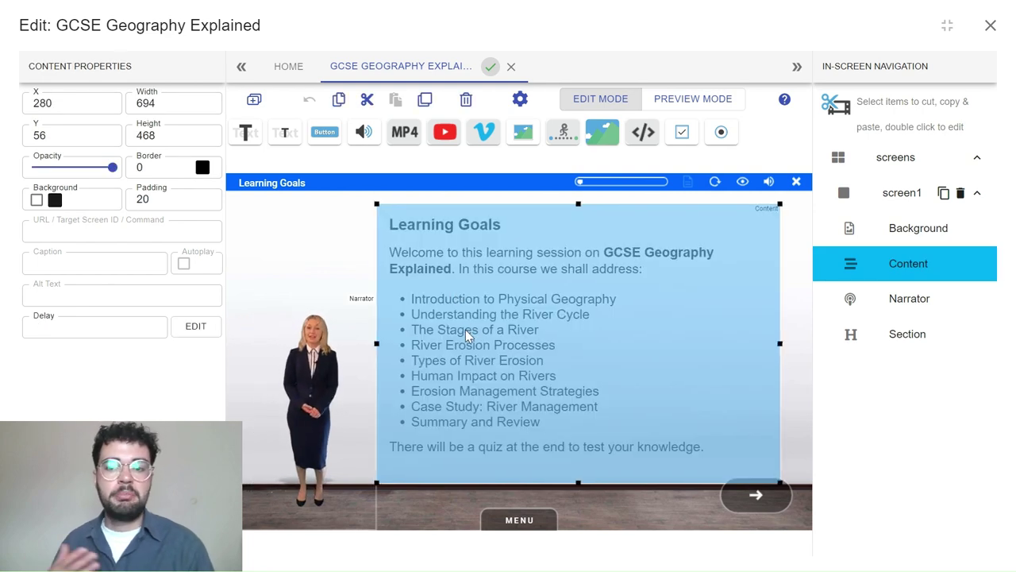
{"action": "left_click", "coordinate": [295, 394]}
{"action": "mouse_move", "coordinate": [278, 403]}
{"action": "left_mouse_down"}
{"action": "mouse_move", "coordinate": [262, 405]}
{"action": "mouse_move", "coordinate": [286, 407]}
{"action": "left_mouse_up"}
{"action": "left_click", "coordinate": [767, 182]}
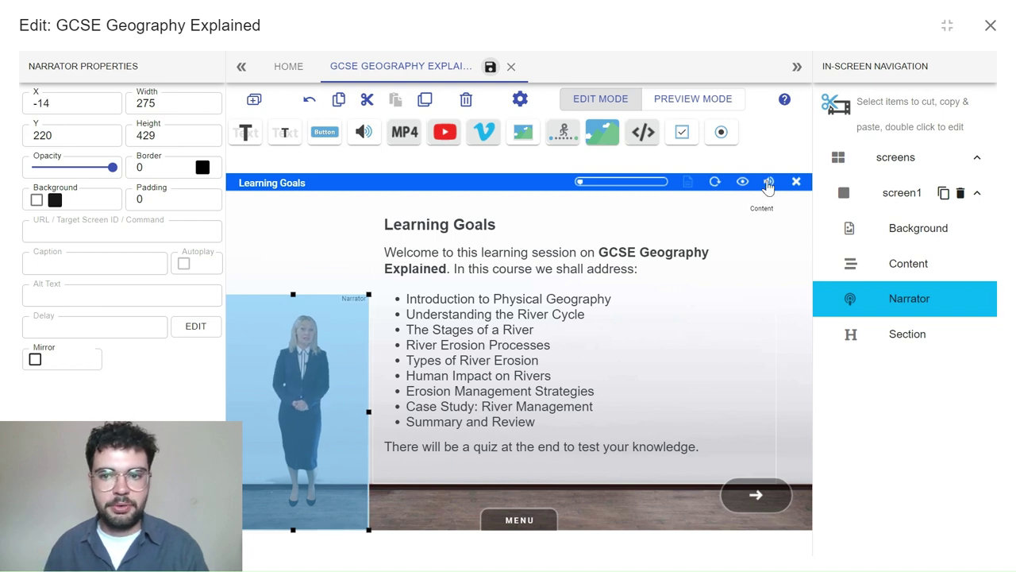
{"action": "left_click", "coordinate": [755, 497]}
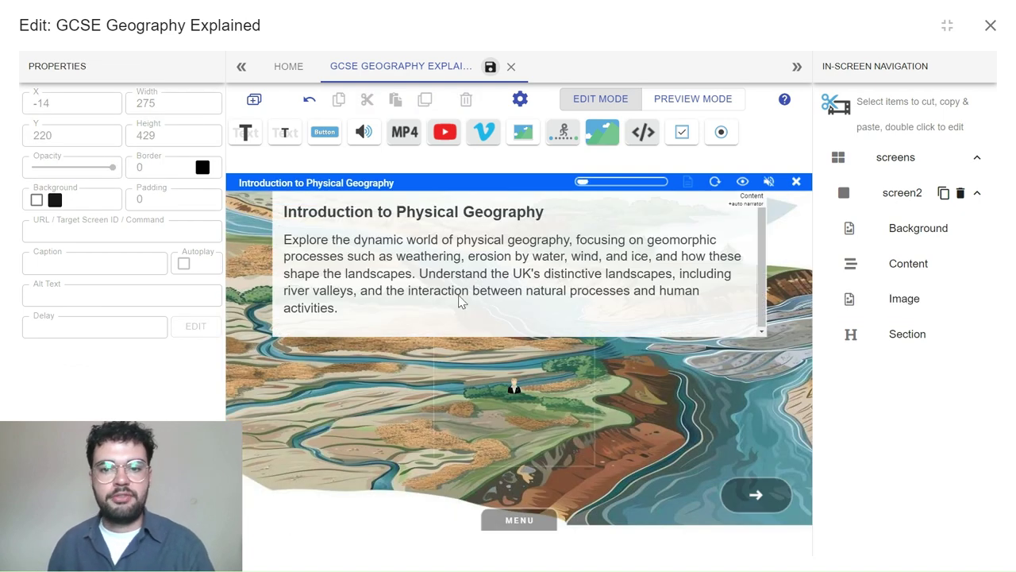
- Add '!!!' to the 'Introduction to Physical Geography' heading and move the presenter image down-left
{"action": "double_click", "coordinate": [447, 282]}
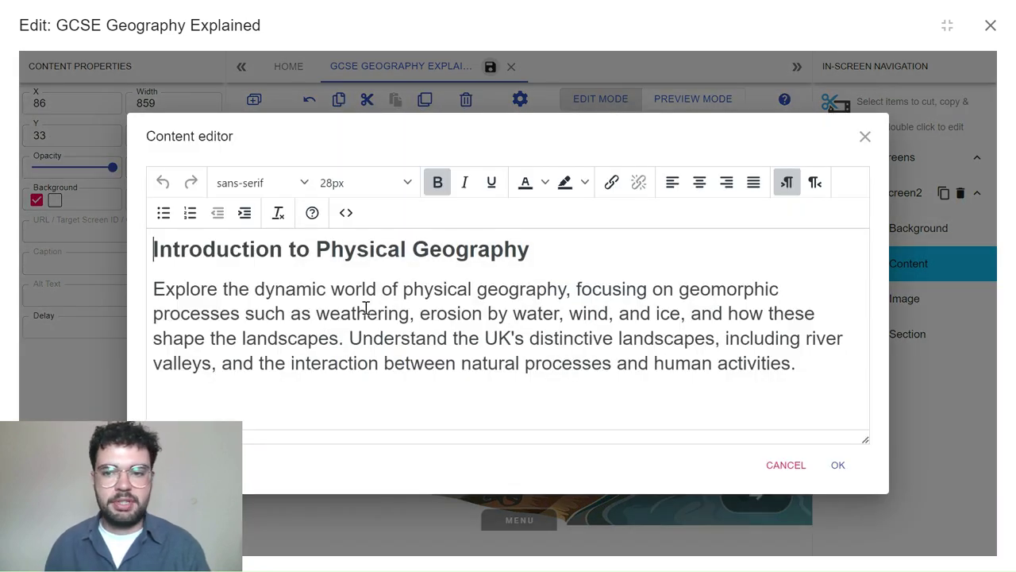
{"action": "left_click", "coordinate": [804, 373]}
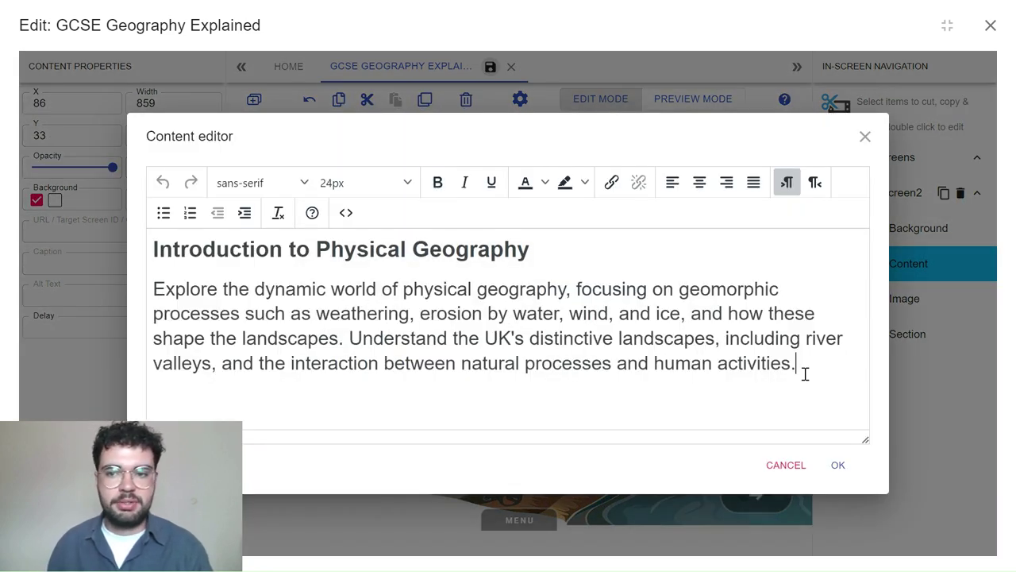
{"action": "left_click", "coordinate": [544, 249]}
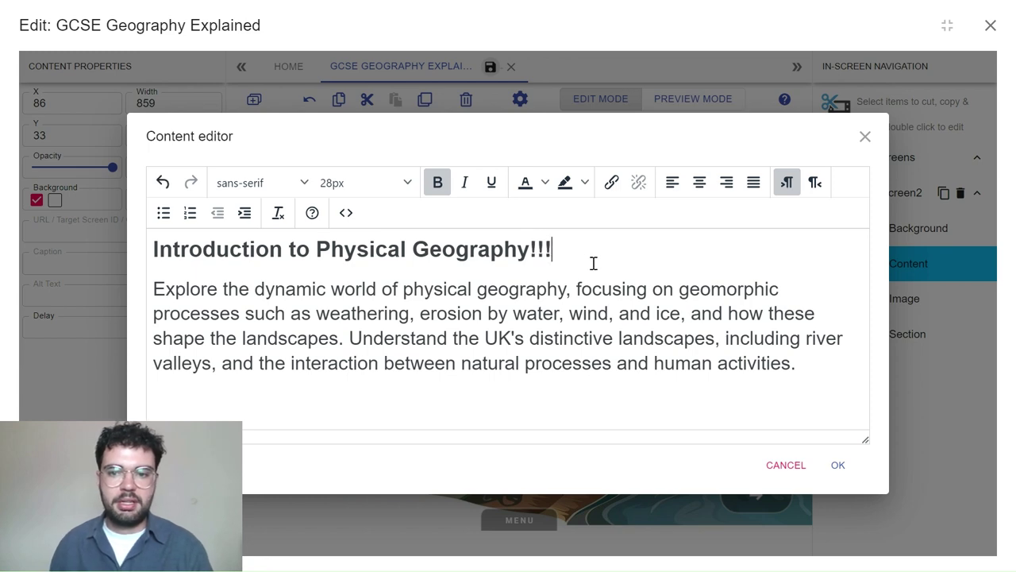
{"action": "left_click", "coordinate": [837, 466]}
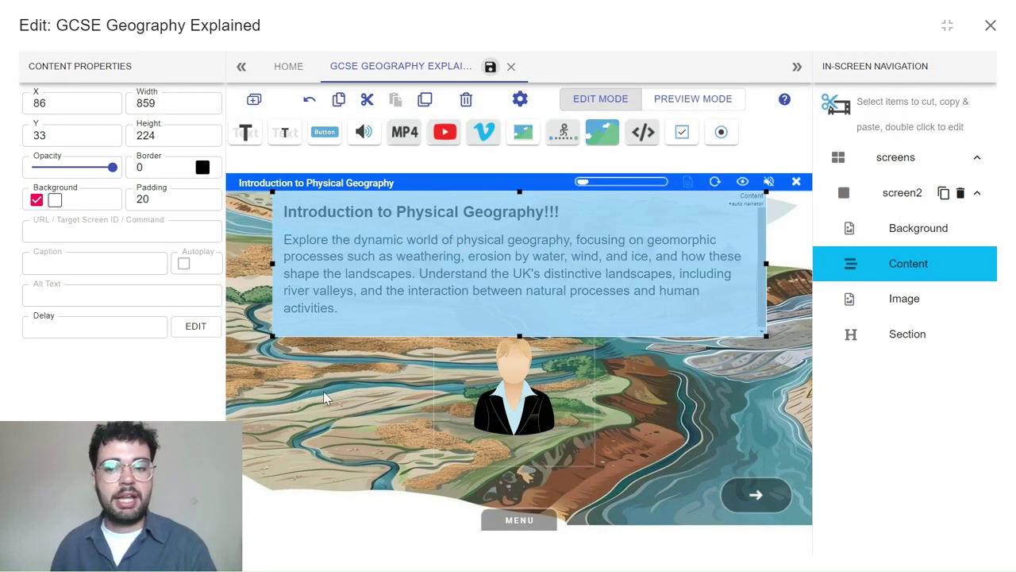
{"action": "left_click", "coordinate": [323, 391]}
{"action": "left_click_drag", "start_coordinate": [508, 397], "coordinate": [399, 408]}
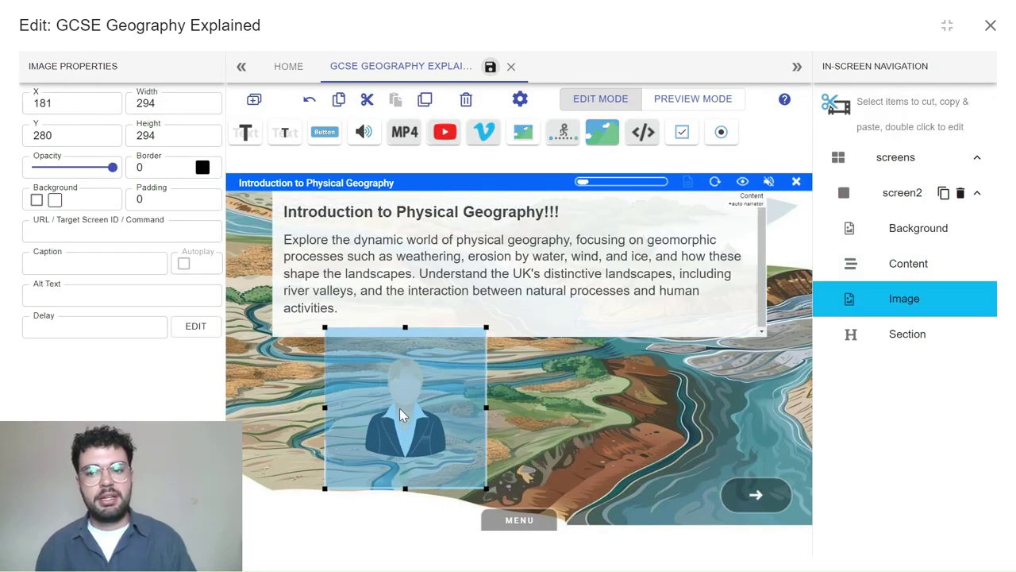
- Insert the Element_globe_planet_rotating animation from the 'globe' animation search
{"action": "left_click", "coordinate": [563, 132]}
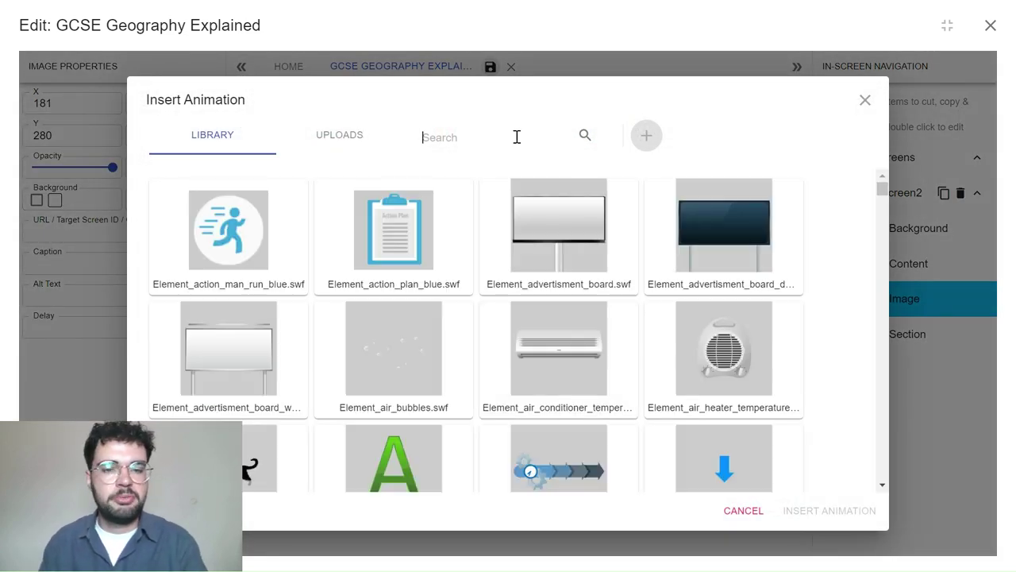
{"action": "type", "text": "globe"}
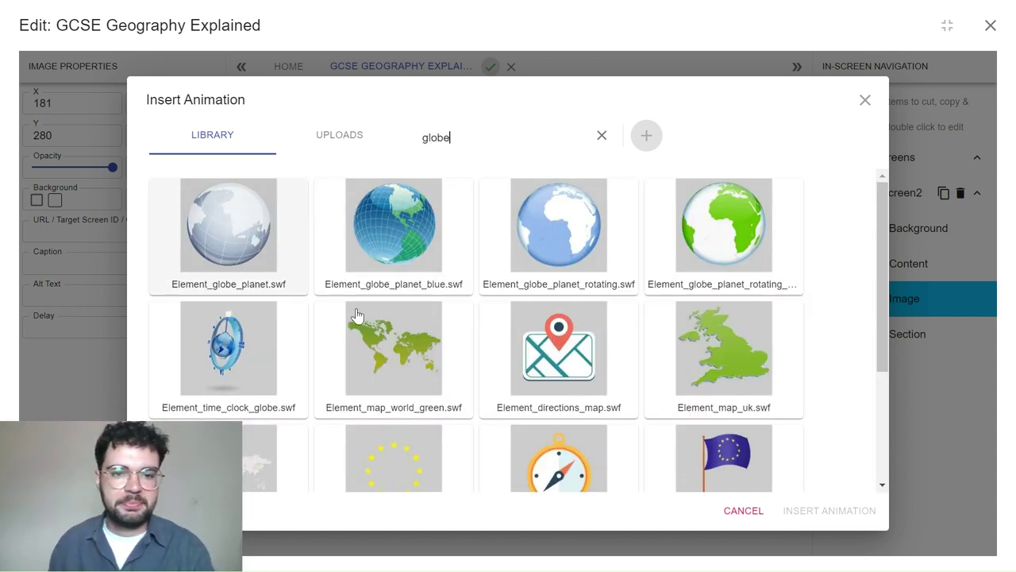
{"action": "double_click", "coordinate": [560, 229]}
- Shift the presenter right, place the globe lower-left, then advance to Understanding the River Cycle
{"action": "left_click_drag", "start_coordinate": [467, 347], "coordinate": [664, 365]}
{"action": "left_click_drag", "start_coordinate": [437, 366], "coordinate": [364, 418]}
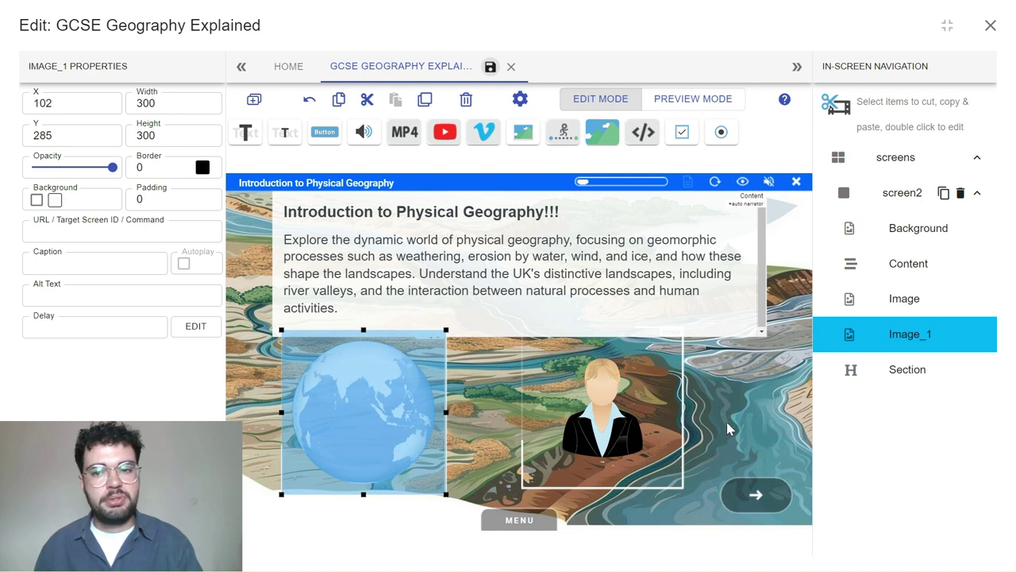
{"action": "left_click", "coordinate": [754, 493]}
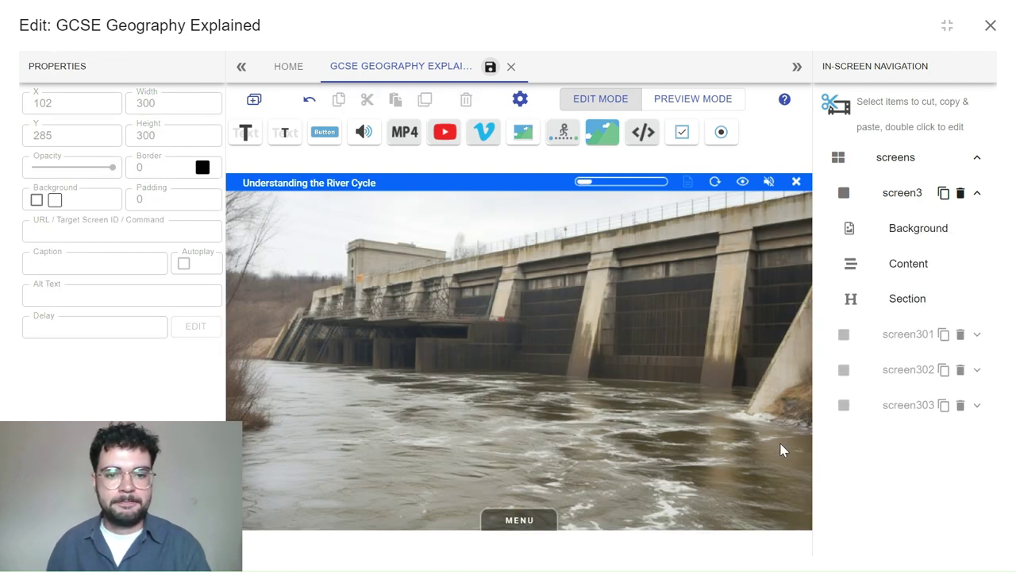
- Jump via MENU to Human Impact on Rivers and advance to its final page
{"action": "left_click", "coordinate": [524, 520]}
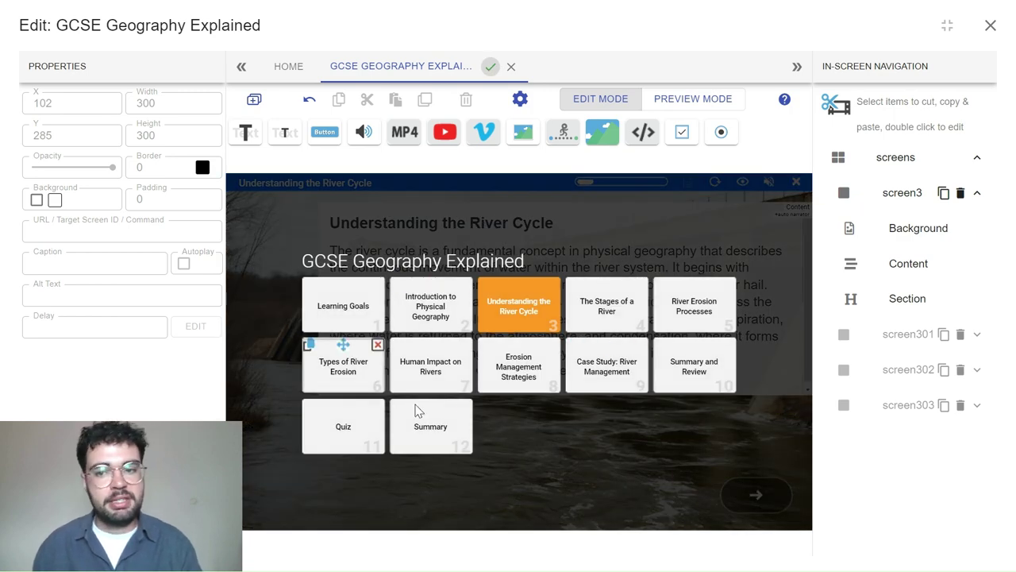
{"action": "left_click", "coordinate": [445, 383]}
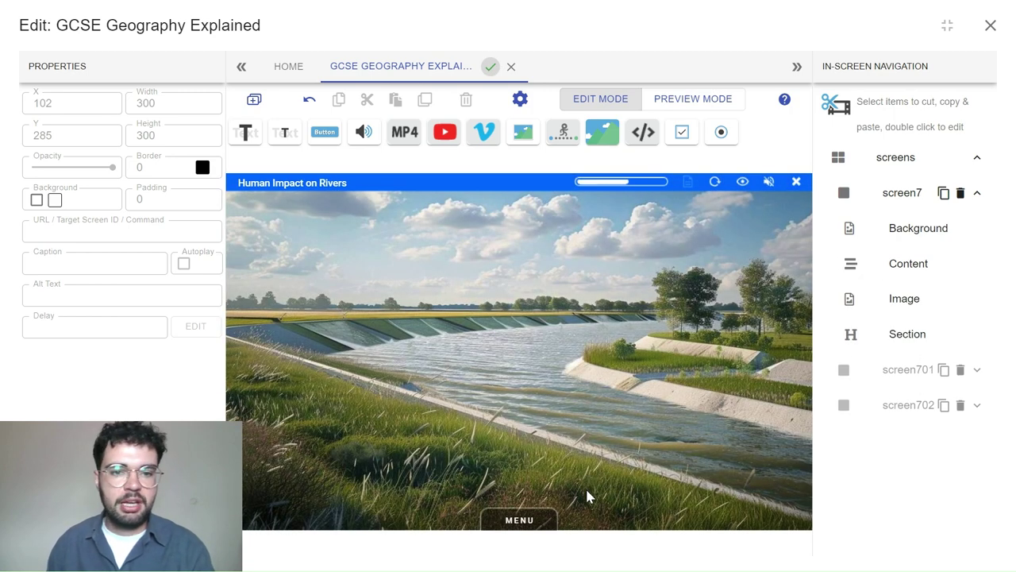
{"action": "left_click", "coordinate": [758, 496]}
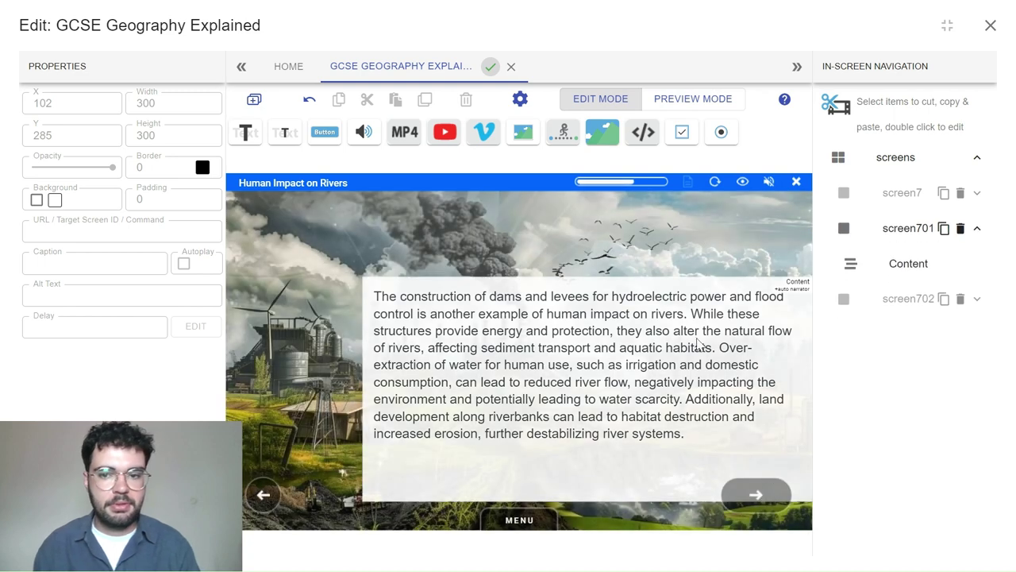
{"action": "left_click", "coordinate": [752, 494]}
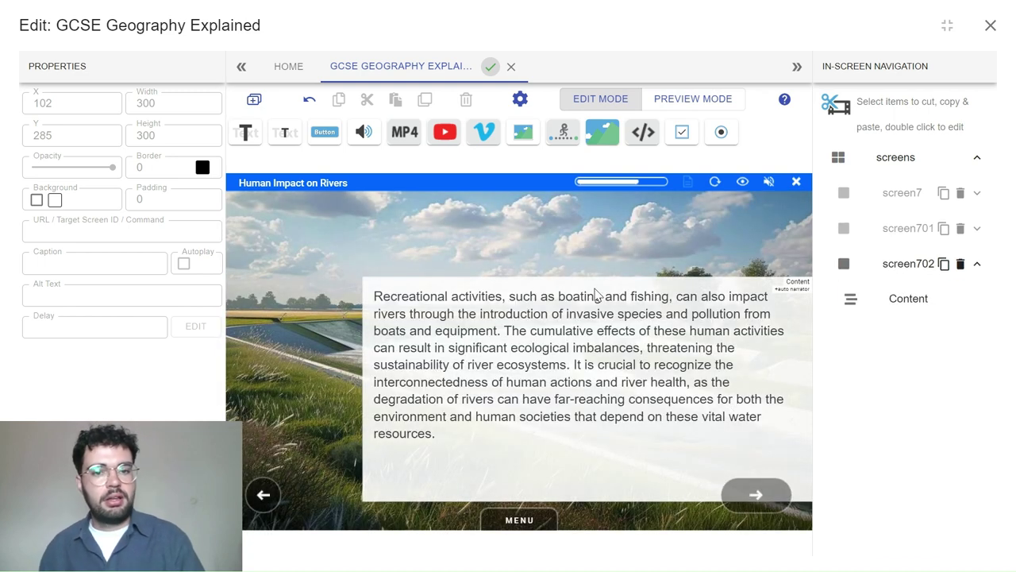
- Drag the recreational-activities text box lower on the slide
{"action": "left_click", "coordinate": [590, 400]}
{"action": "left_click_drag", "start_coordinate": [558, 383], "coordinate": [562, 449]}
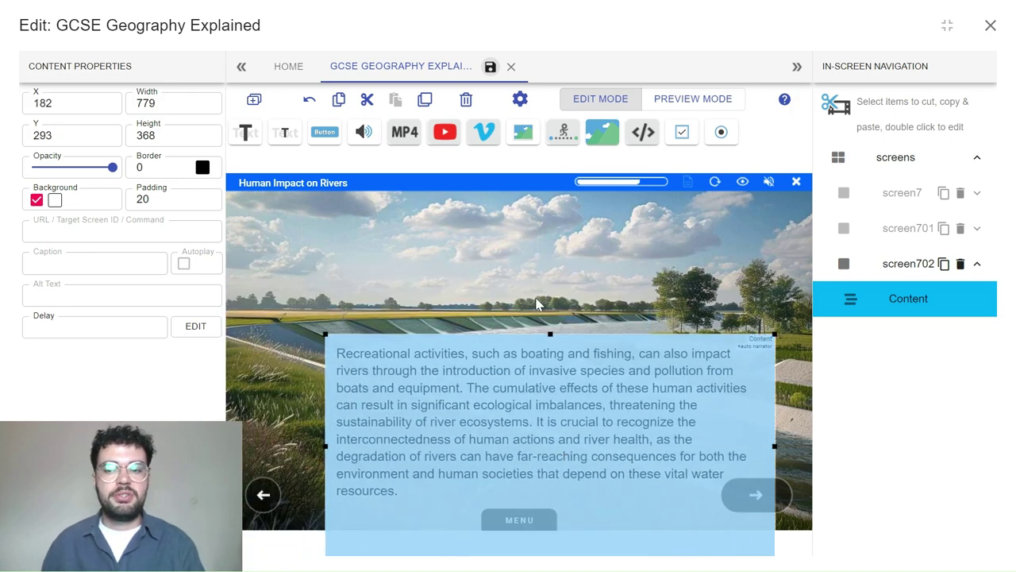
{"action": "left_click", "coordinate": [539, 304]}
- Set Farm-and-food-production56.jpg as the Human Impact on Rivers screen background
{"action": "left_click", "coordinate": [602, 132]}
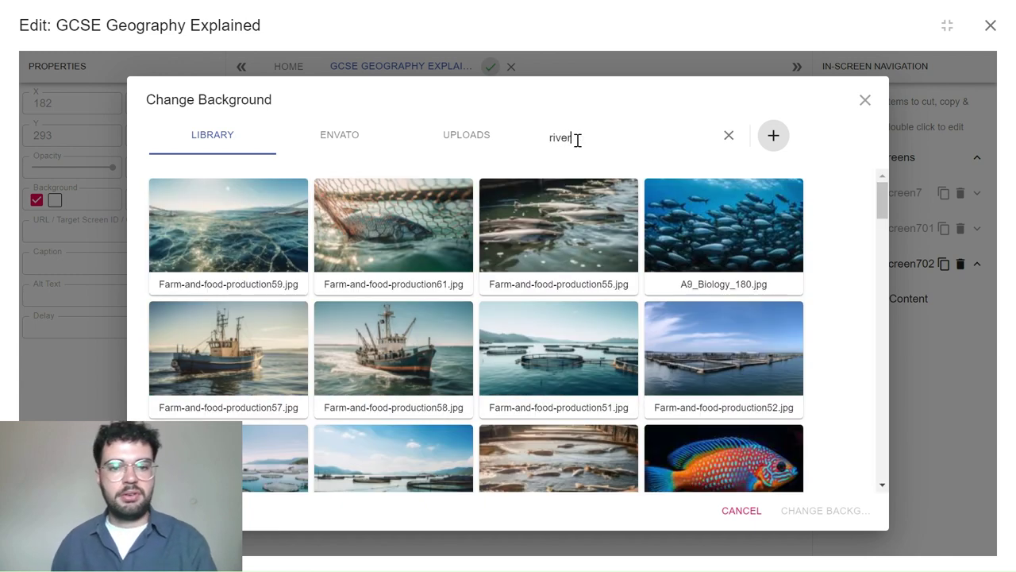
{"action": "scroll", "coordinate": [457, 295], "scroll_direction": "down", "scroll_amount": 3}
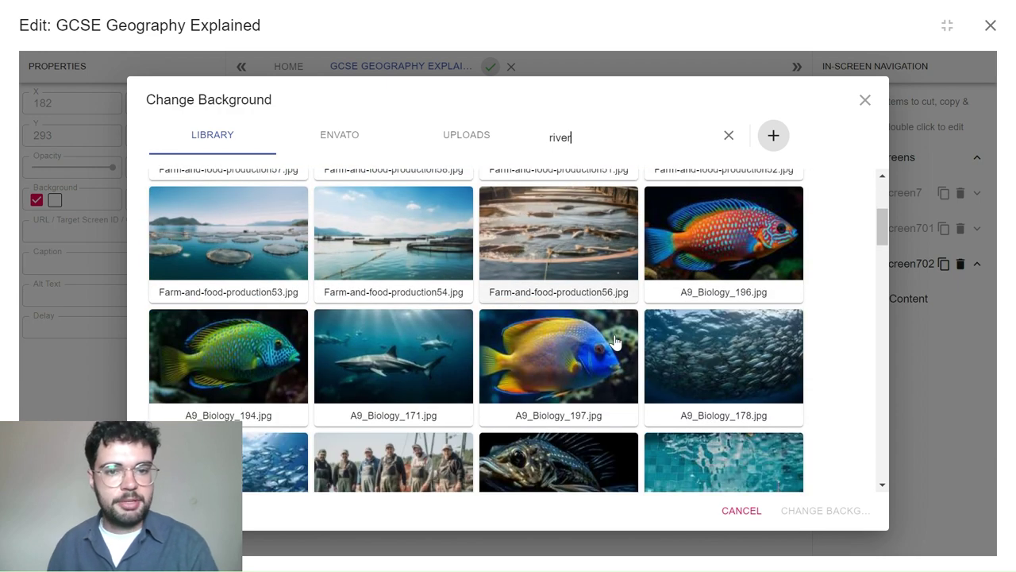
{"action": "left_click", "coordinate": [564, 212]}
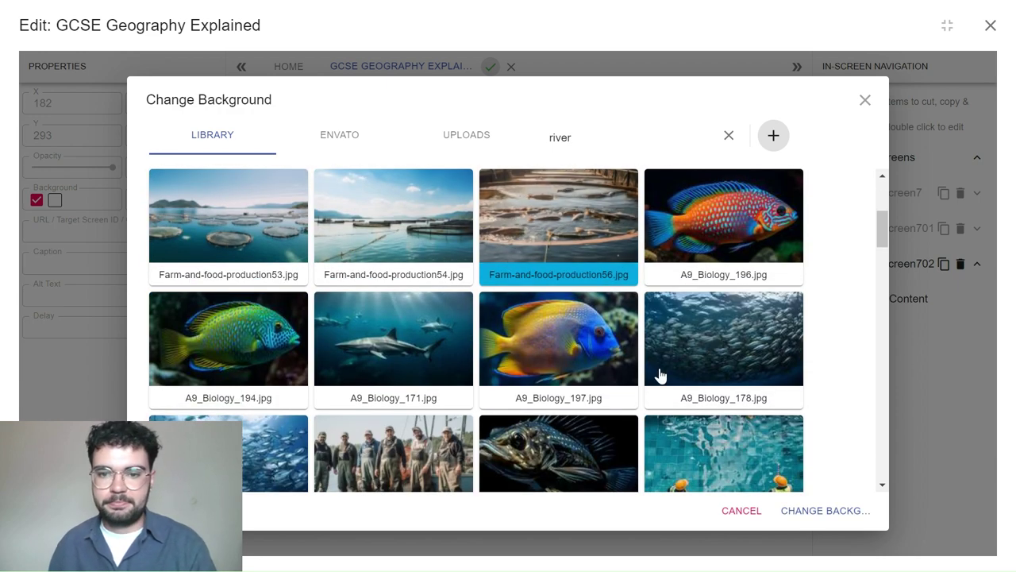
{"action": "left_click", "coordinate": [820, 512]}
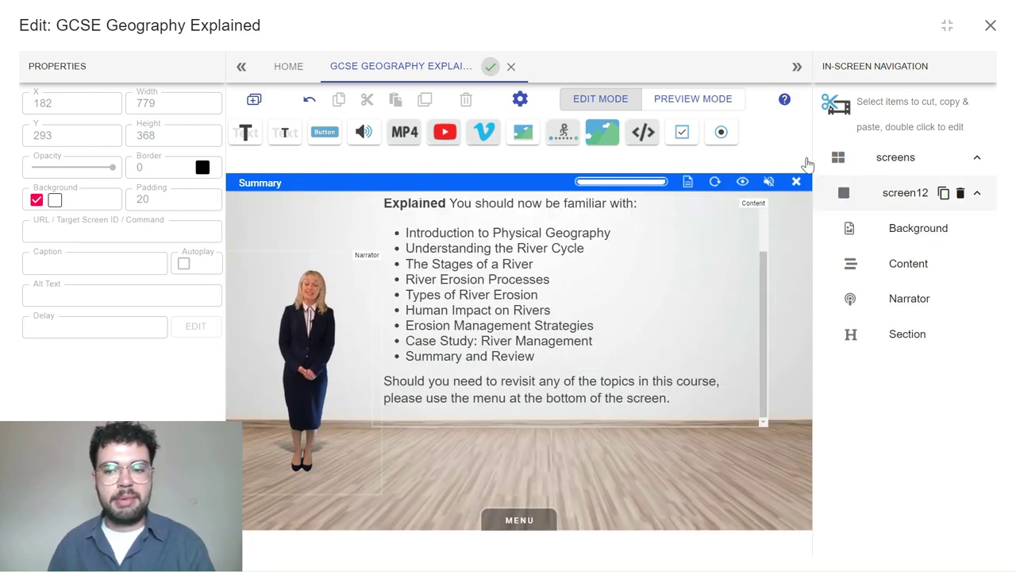
- Close the editor with the top-right X to return to the course list
{"action": "scroll", "coordinate": [574, 331], "scroll_direction": "up", "scroll_amount": 2}
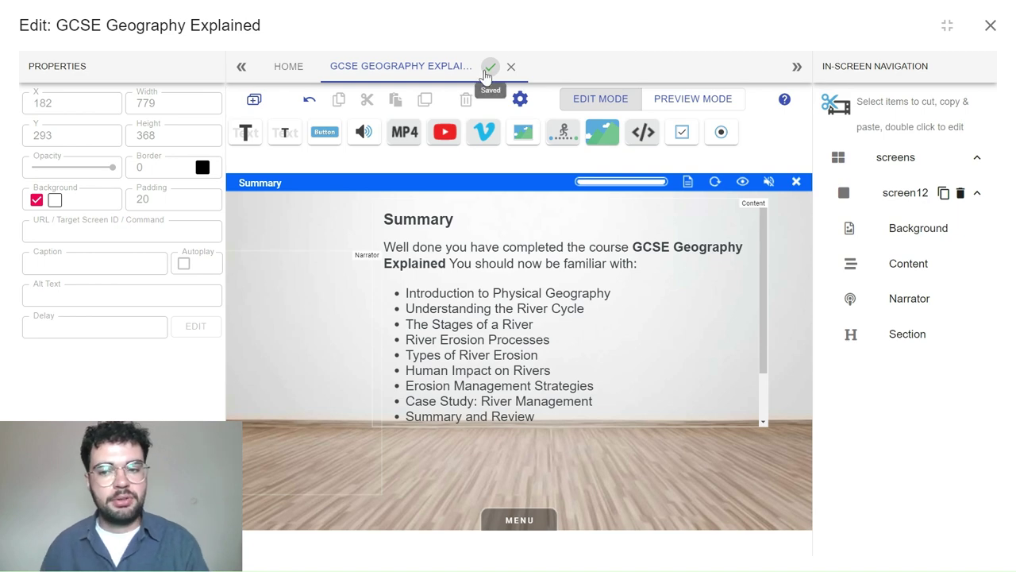
{"action": "left_click", "coordinate": [990, 28]}
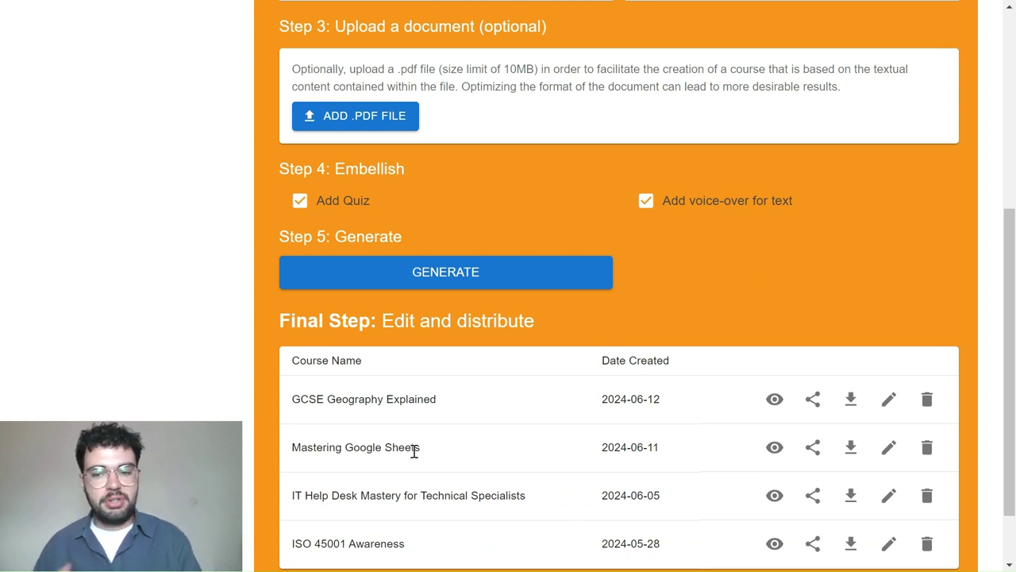
- Copy the share link from the GCSE Geography Explained row's Share icon
{"action": "left_click", "coordinate": [813, 401]}
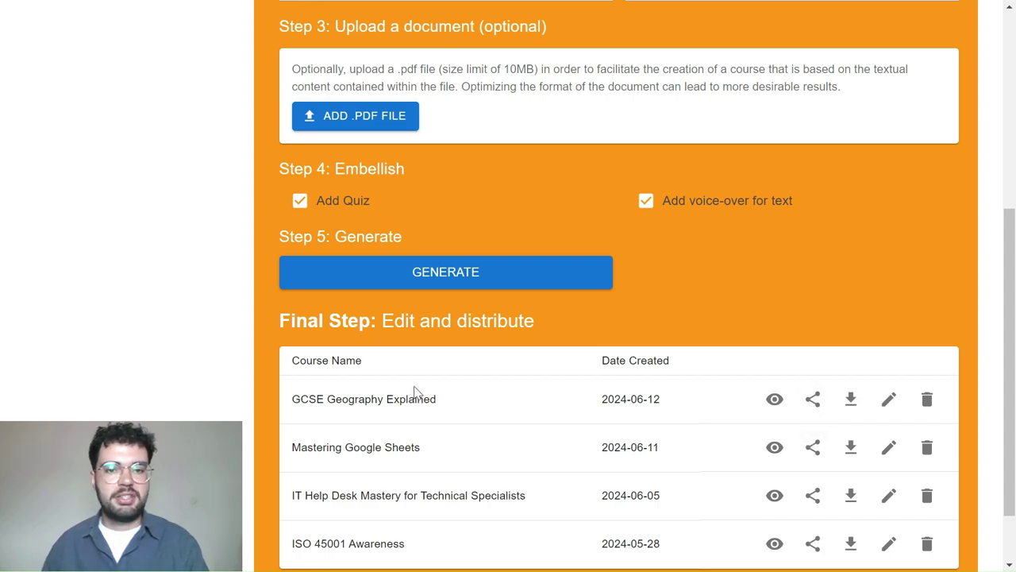